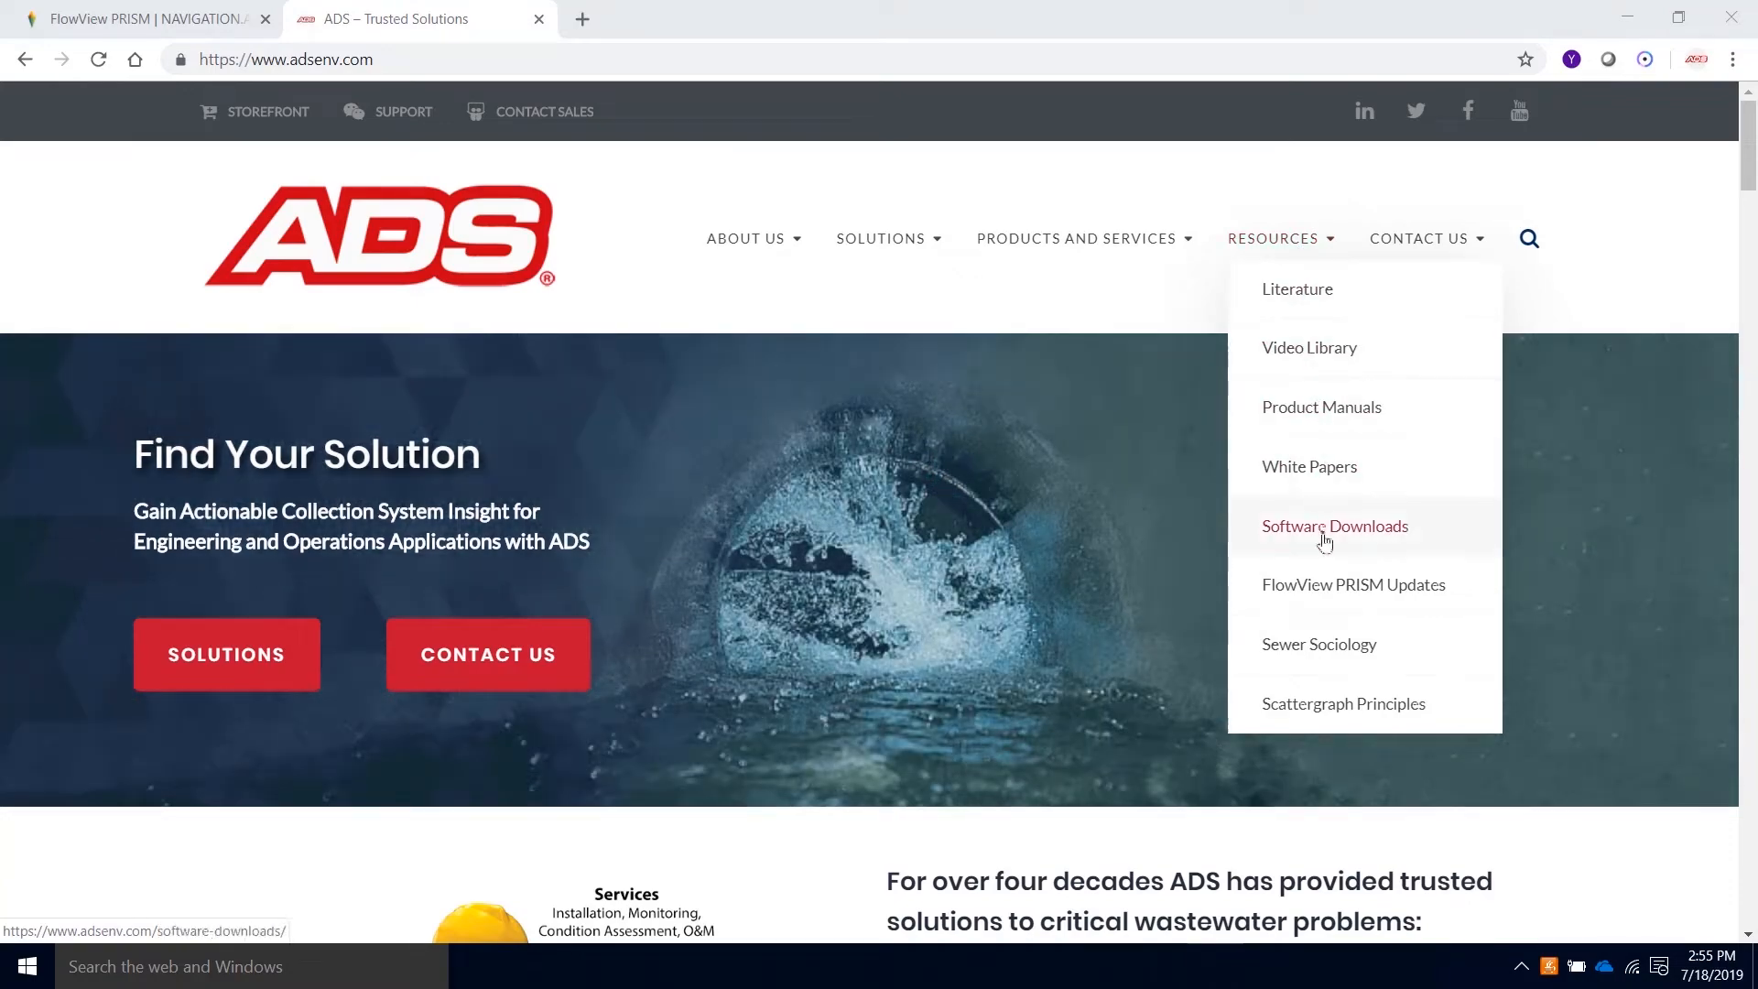
- Open the FlowView PRISM Updates page among the ADS website's resources
{"action": "left_click", "coordinate": [1329, 590]}
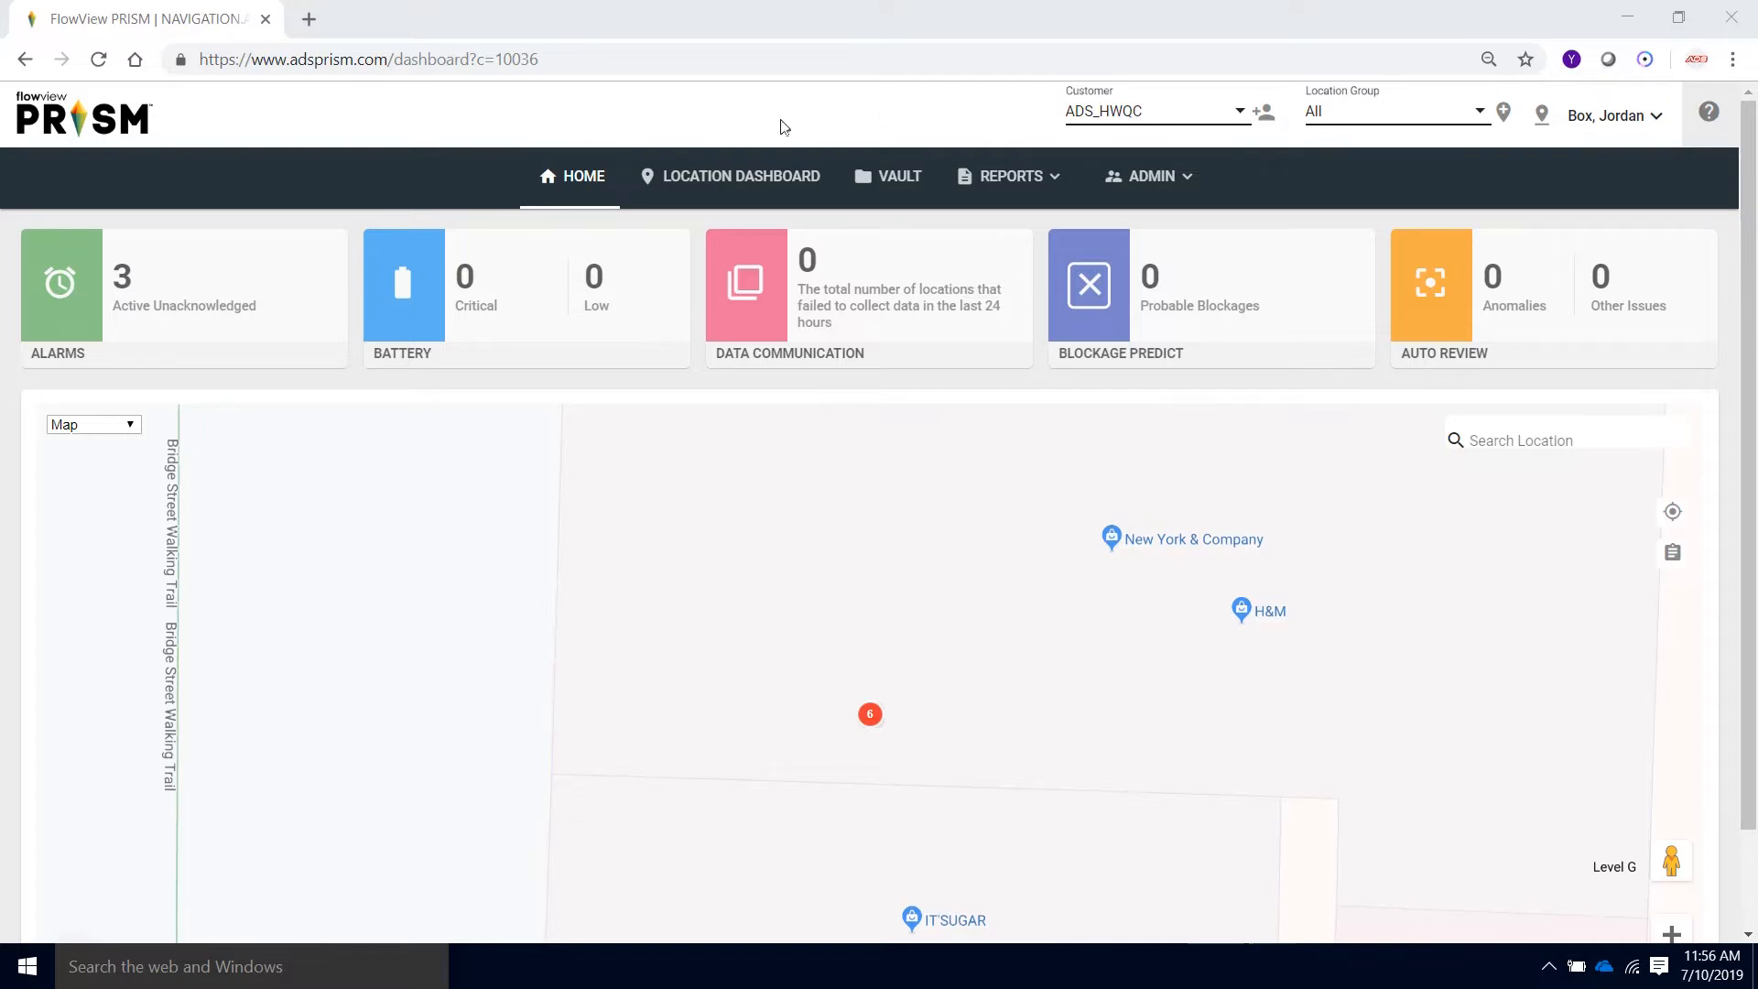
- Open the details page of location TATTWW61559 from the location dashboard
{"action": "left_click", "coordinate": [730, 183]}
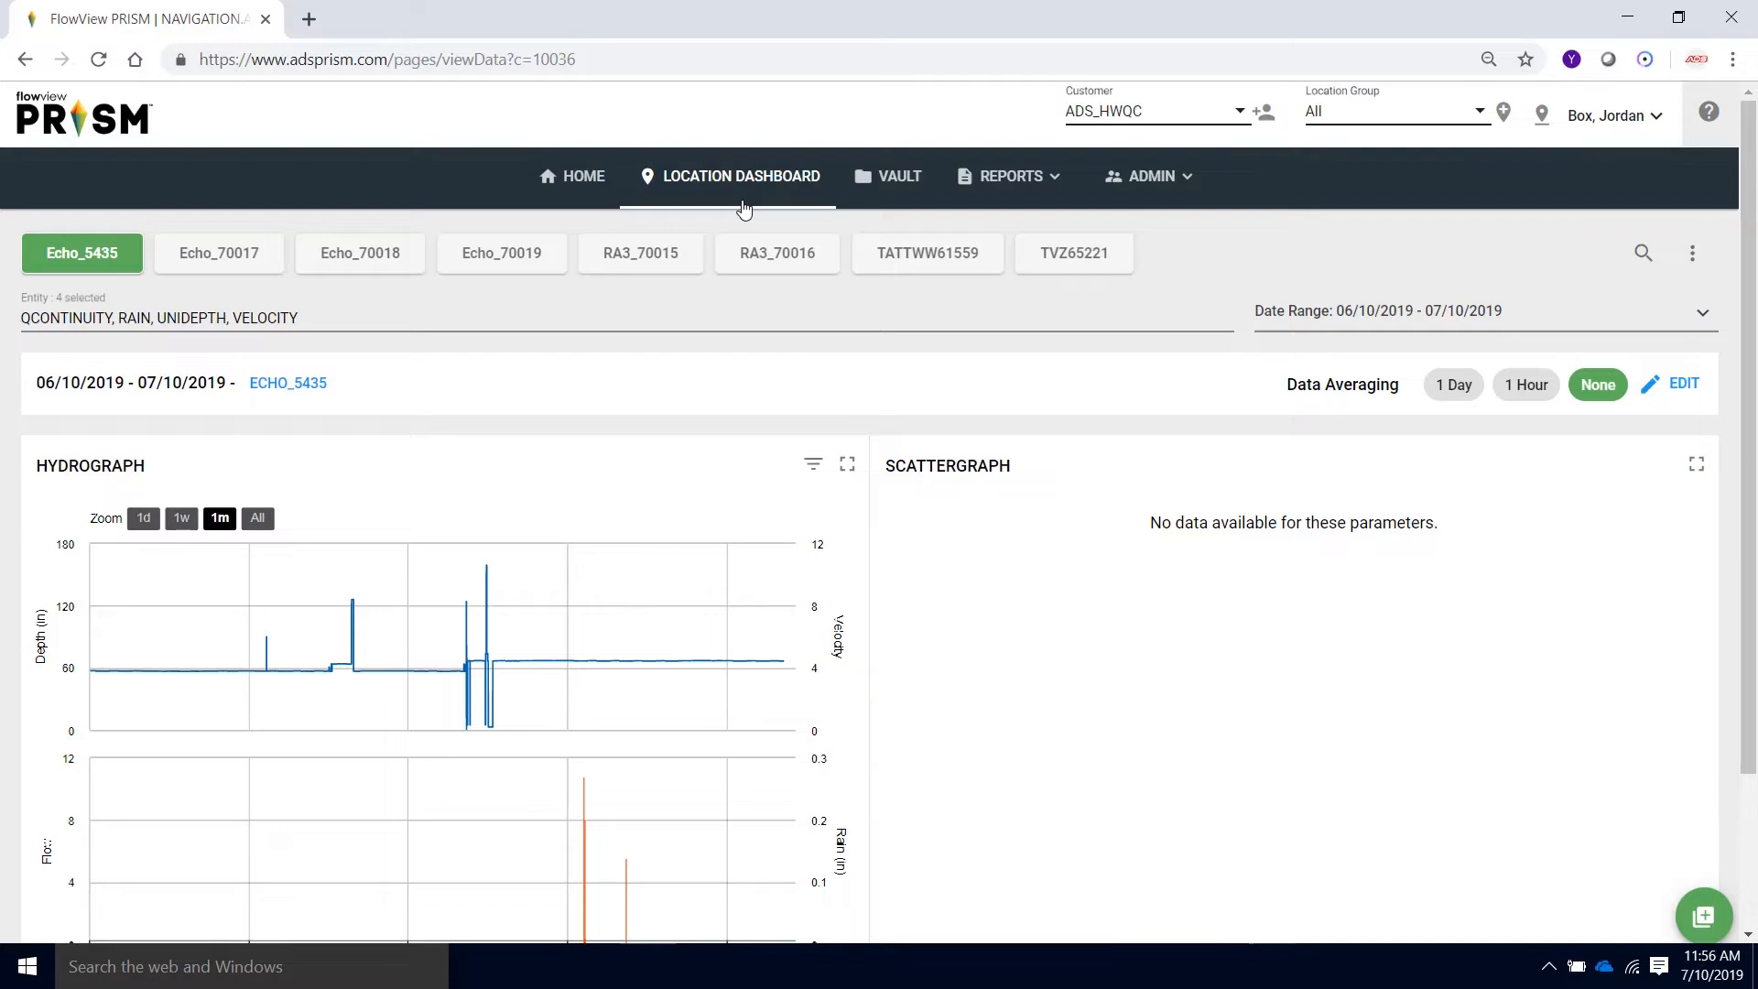
{"action": "left_click", "coordinate": [917, 271]}
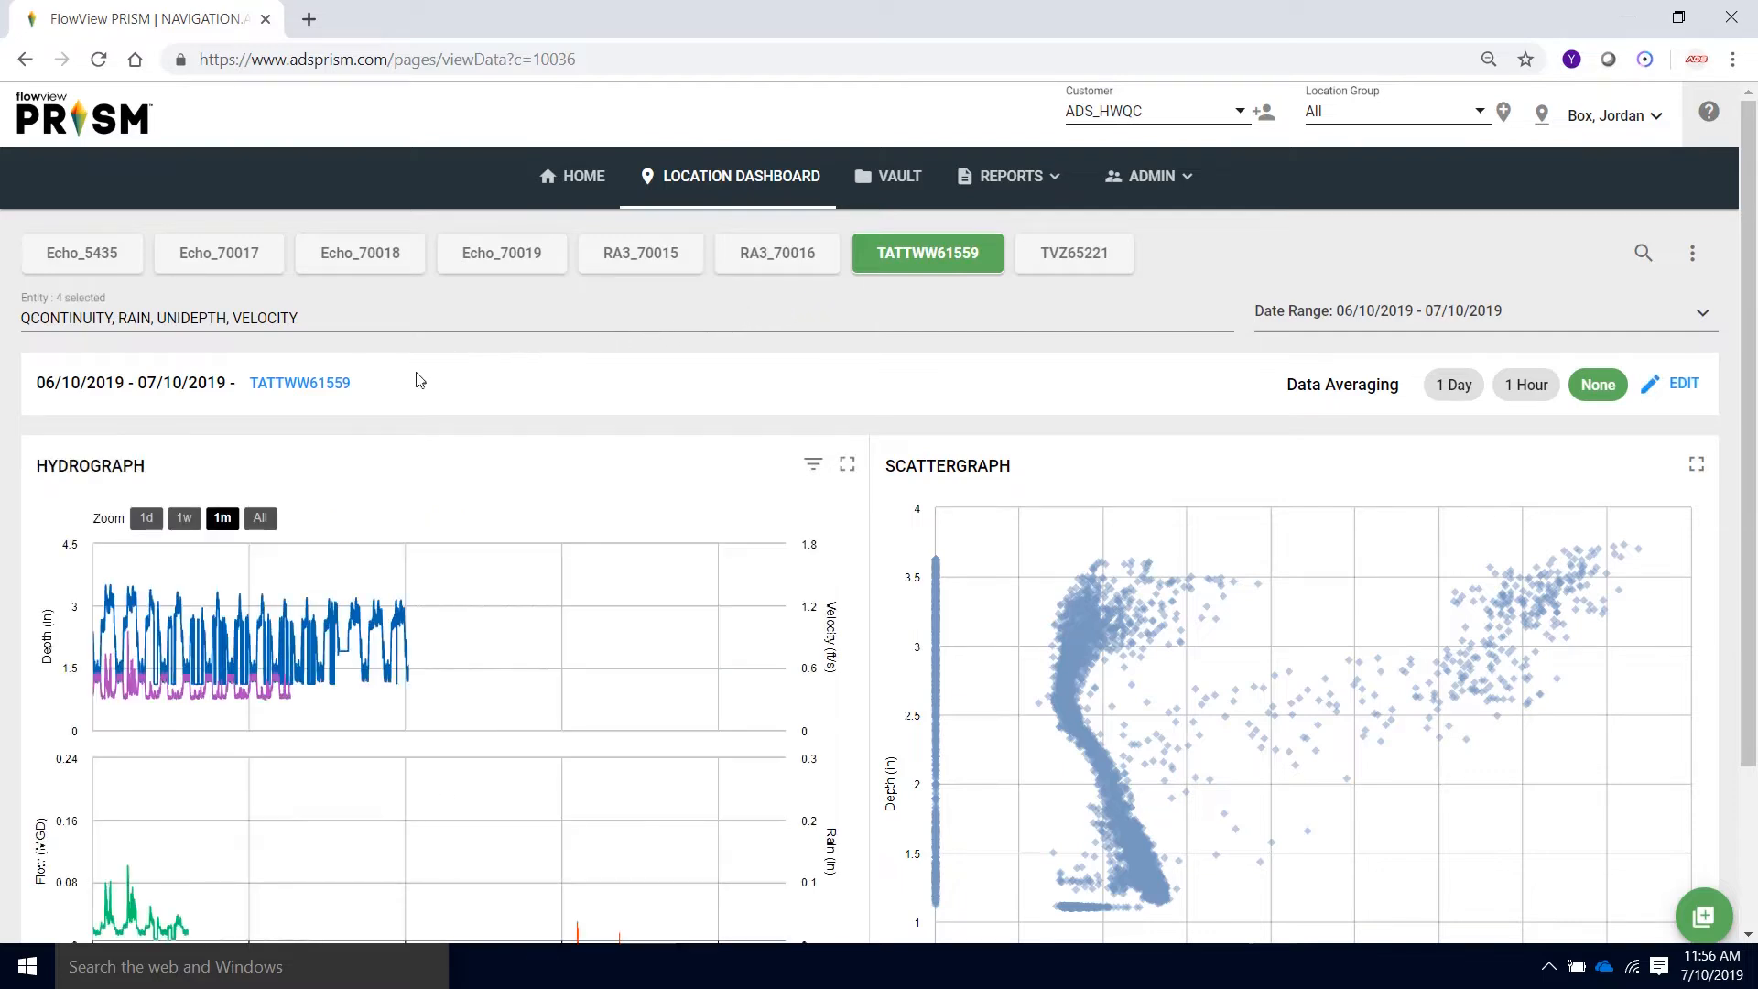
{"action": "left_click", "coordinate": [309, 385]}
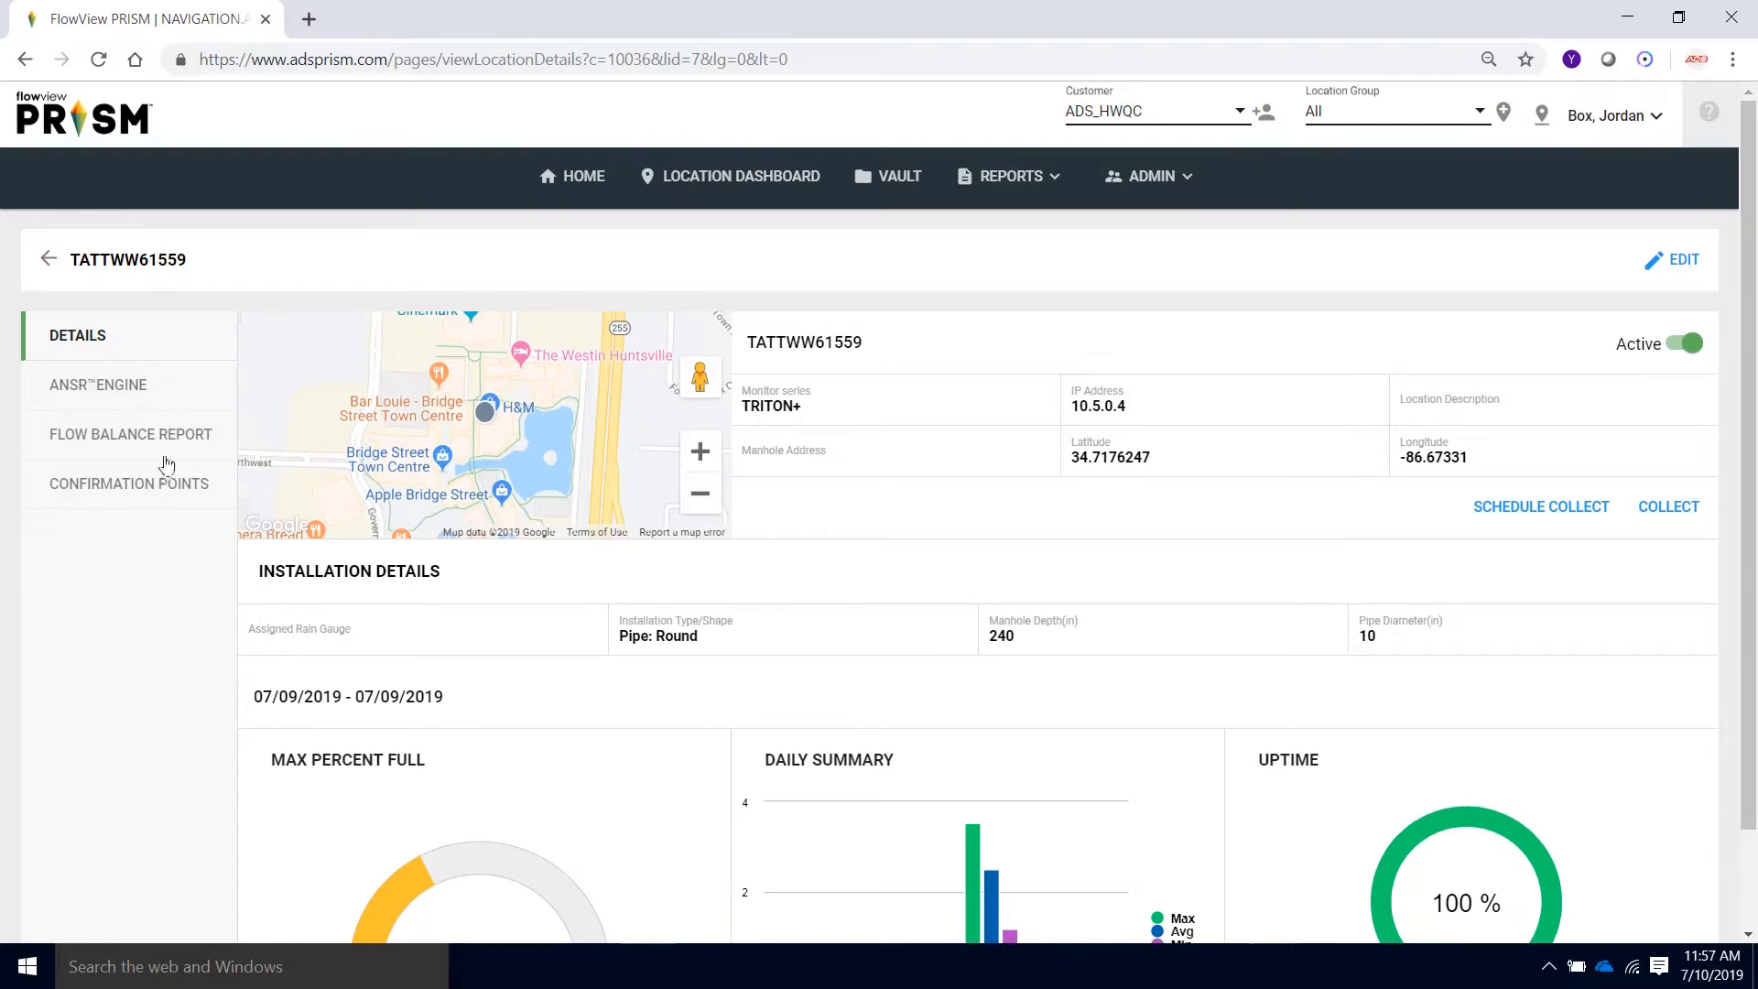
- Look over the ANSR Engine form for adding a calculated entity and close it without creating one
{"action": "left_click", "coordinate": [170, 397]}
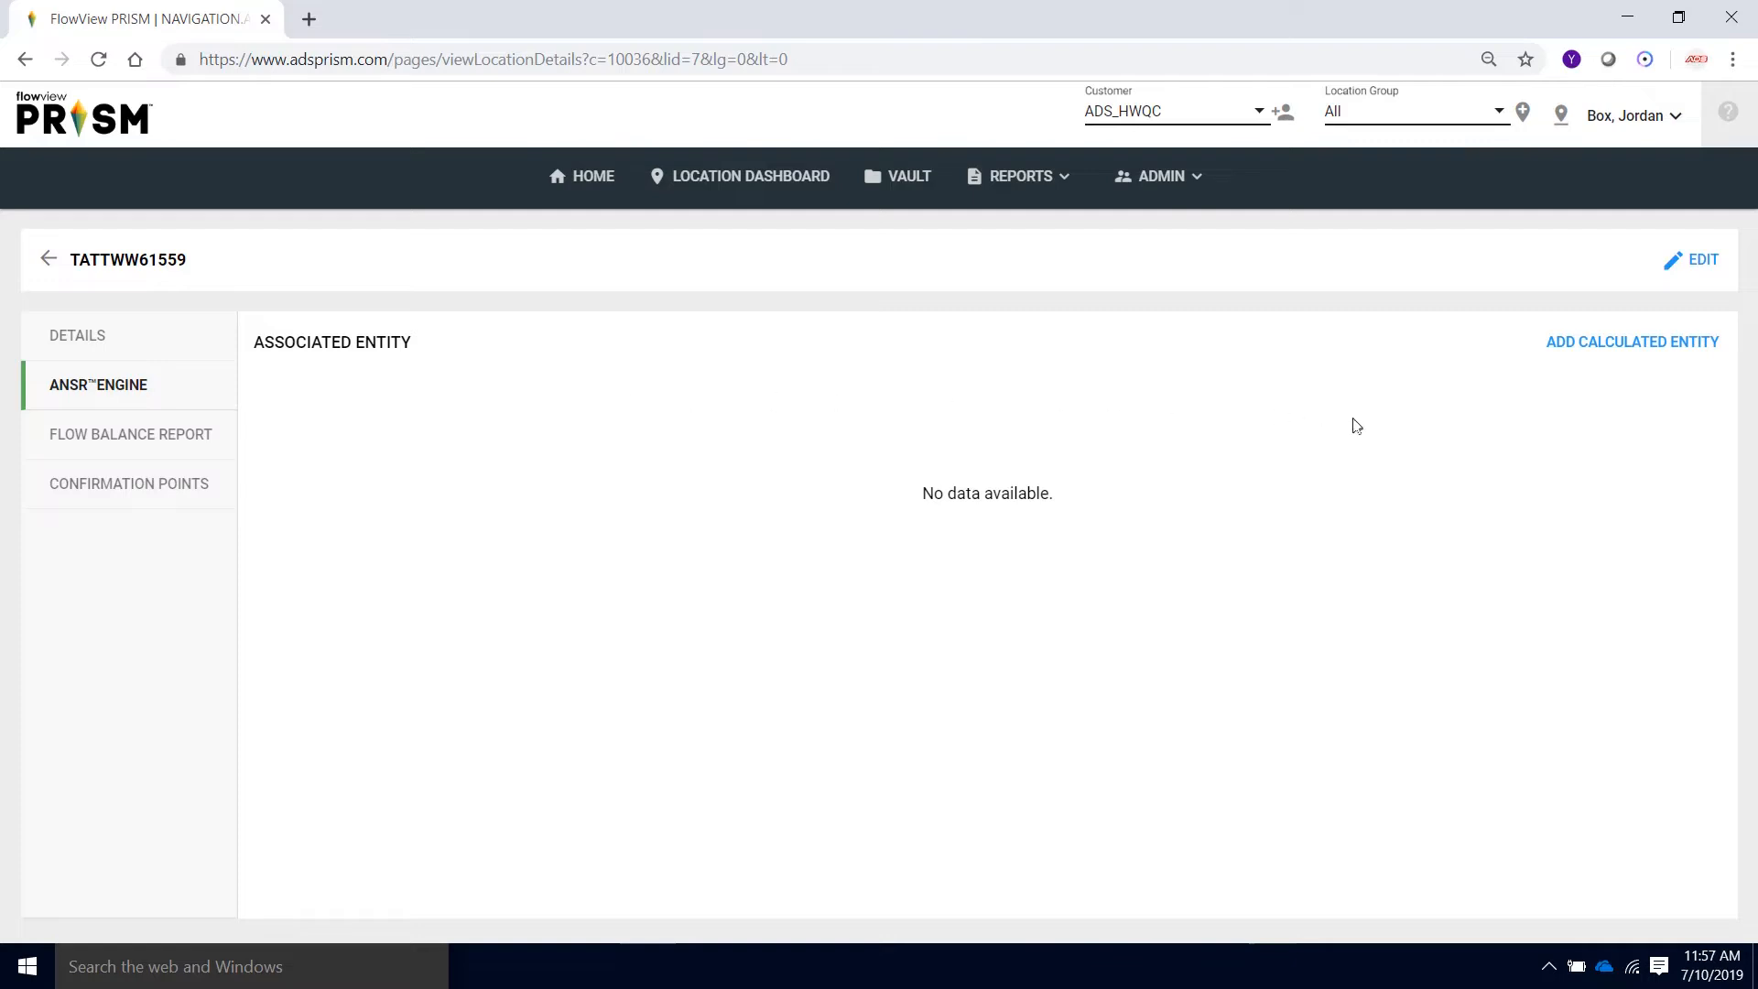
{"action": "left_click", "coordinate": [1643, 355]}
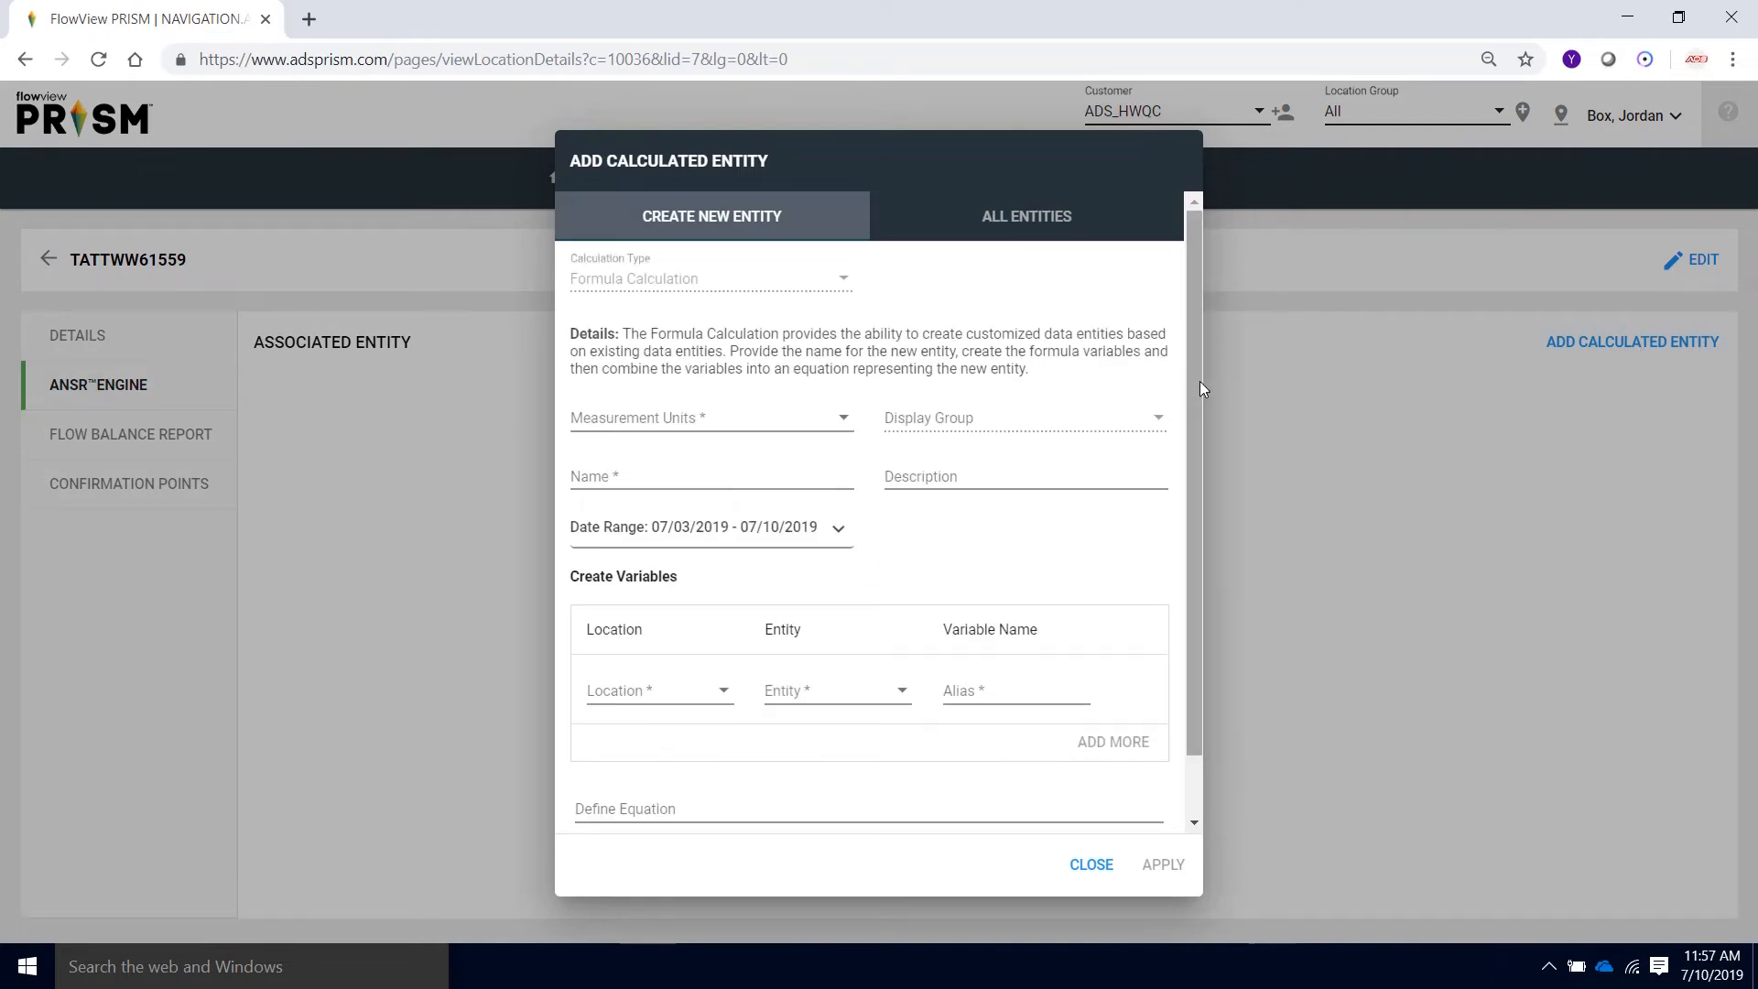
{"action": "left_click_drag", "start_coordinate": [1199, 381], "coordinate": [1199, 447]}
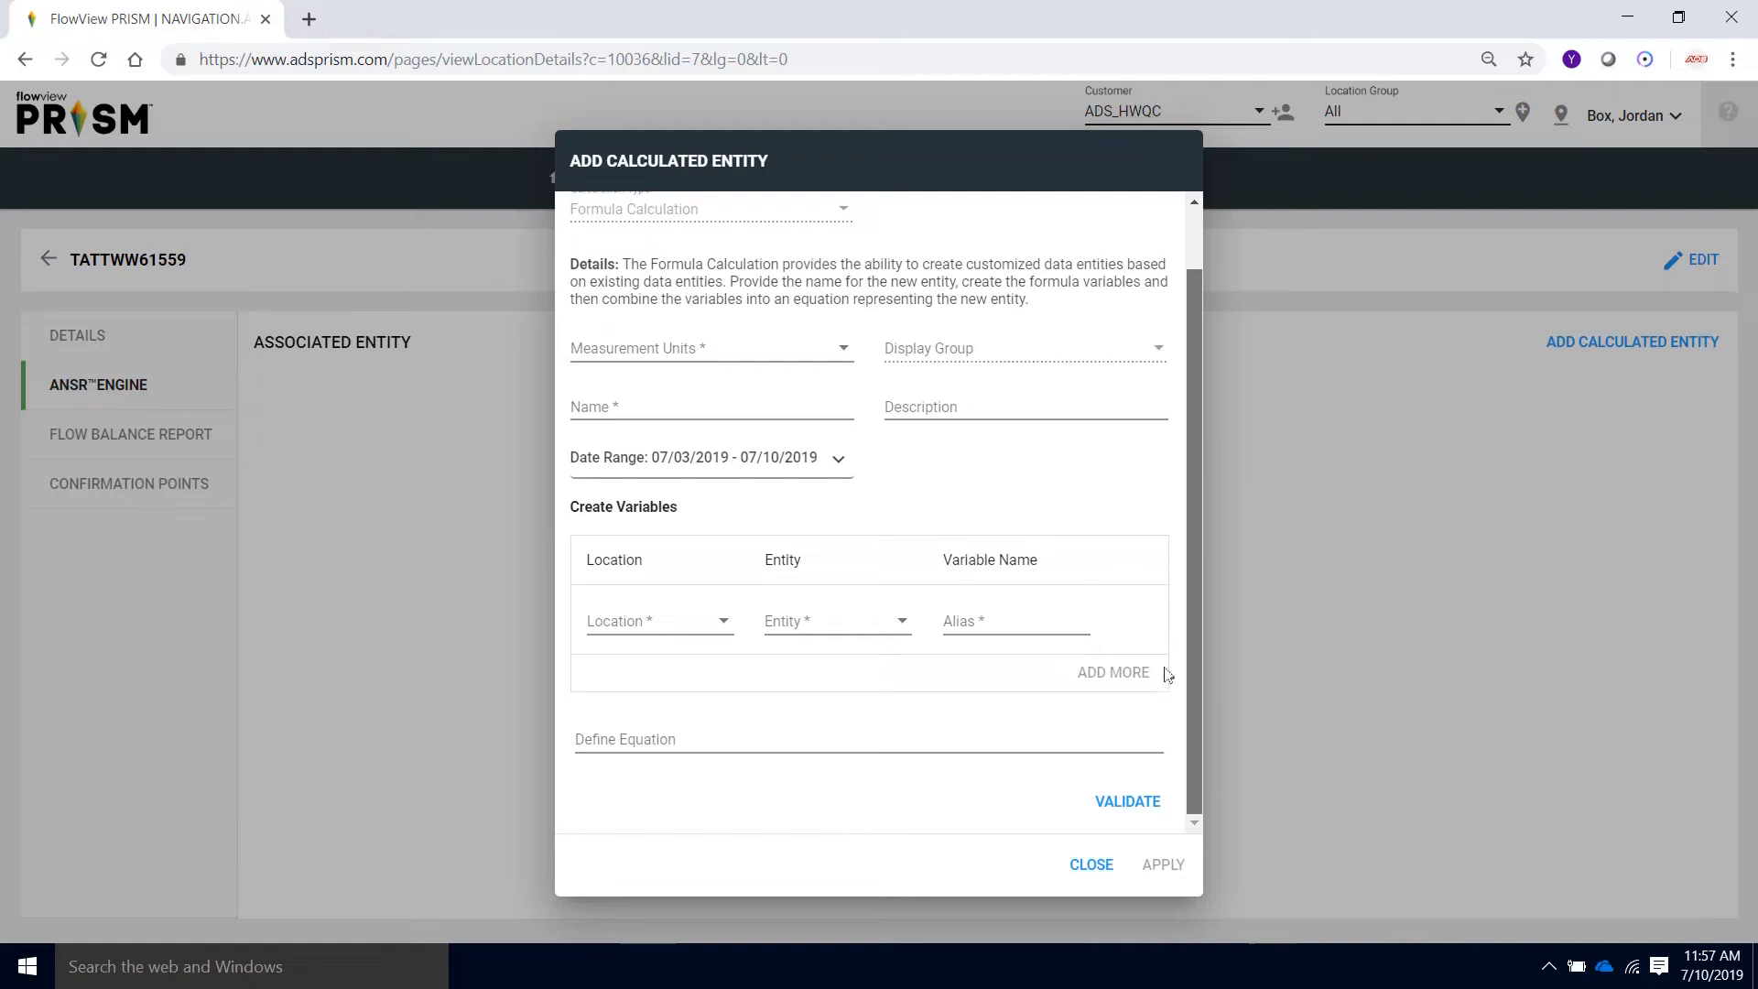
{"action": "left_click", "coordinate": [1091, 865]}
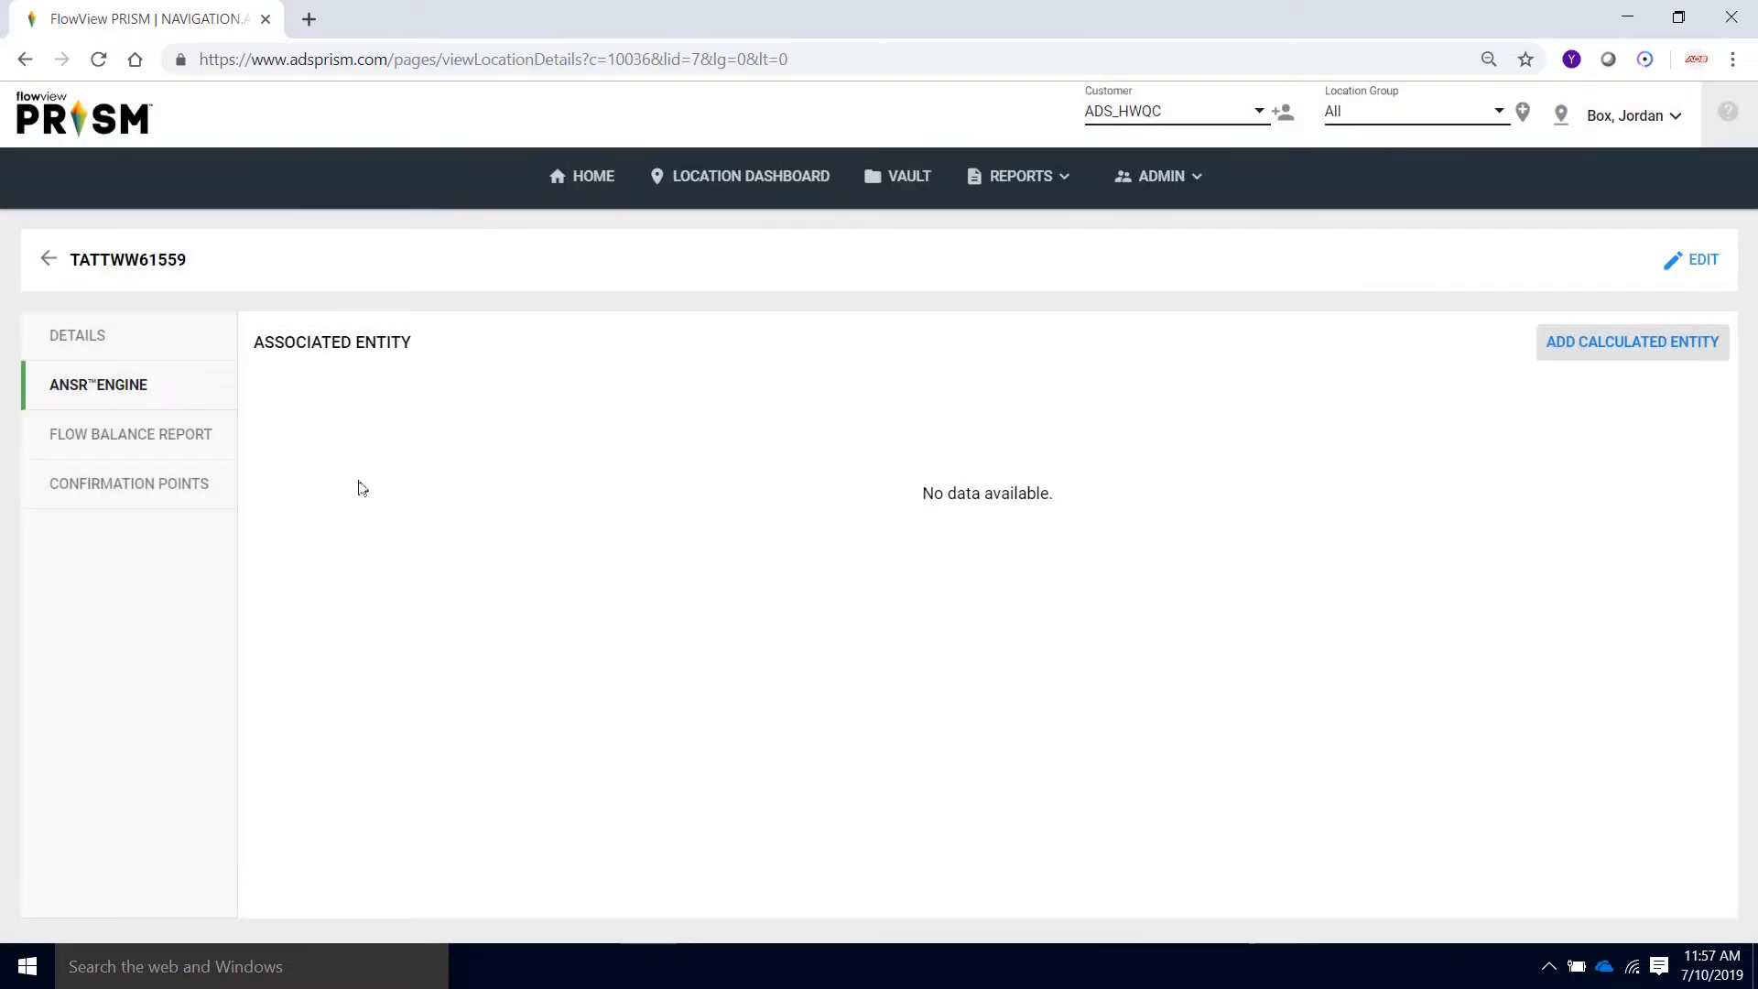
- Open the location's flow balance for editing, add a blank location row, and check the available flow types and locations
{"action": "left_click", "coordinate": [225, 449]}
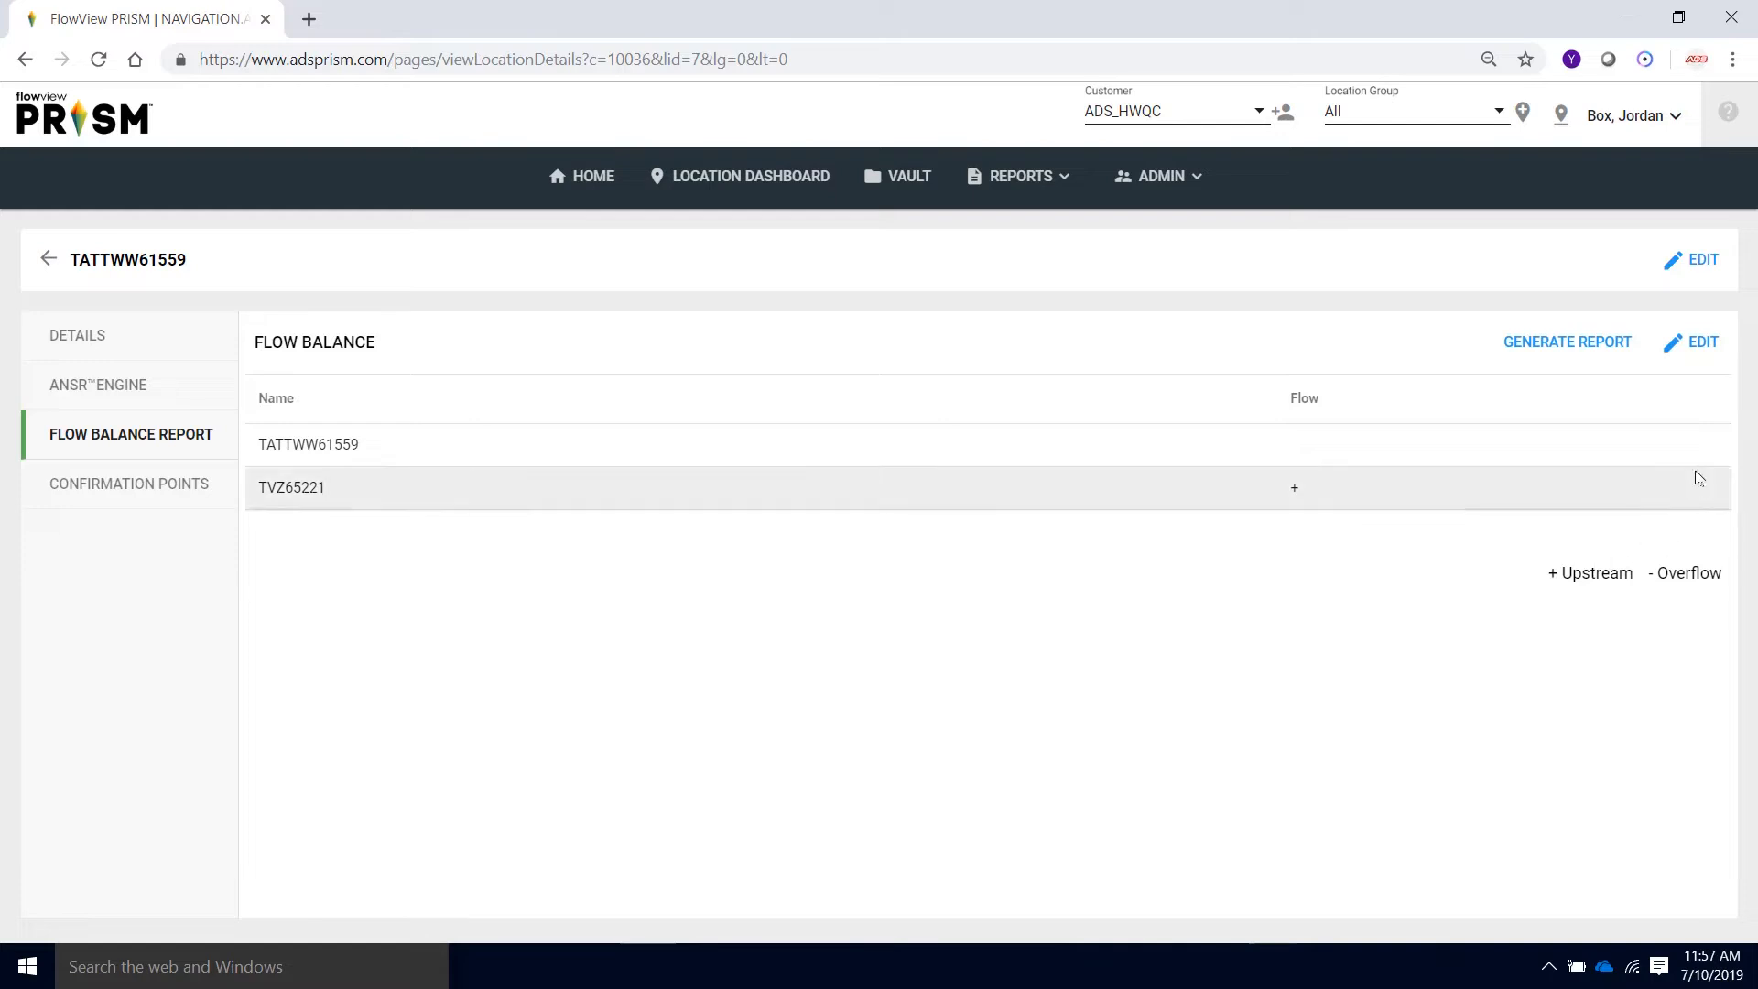
{"action": "left_click", "coordinate": [1701, 344]}
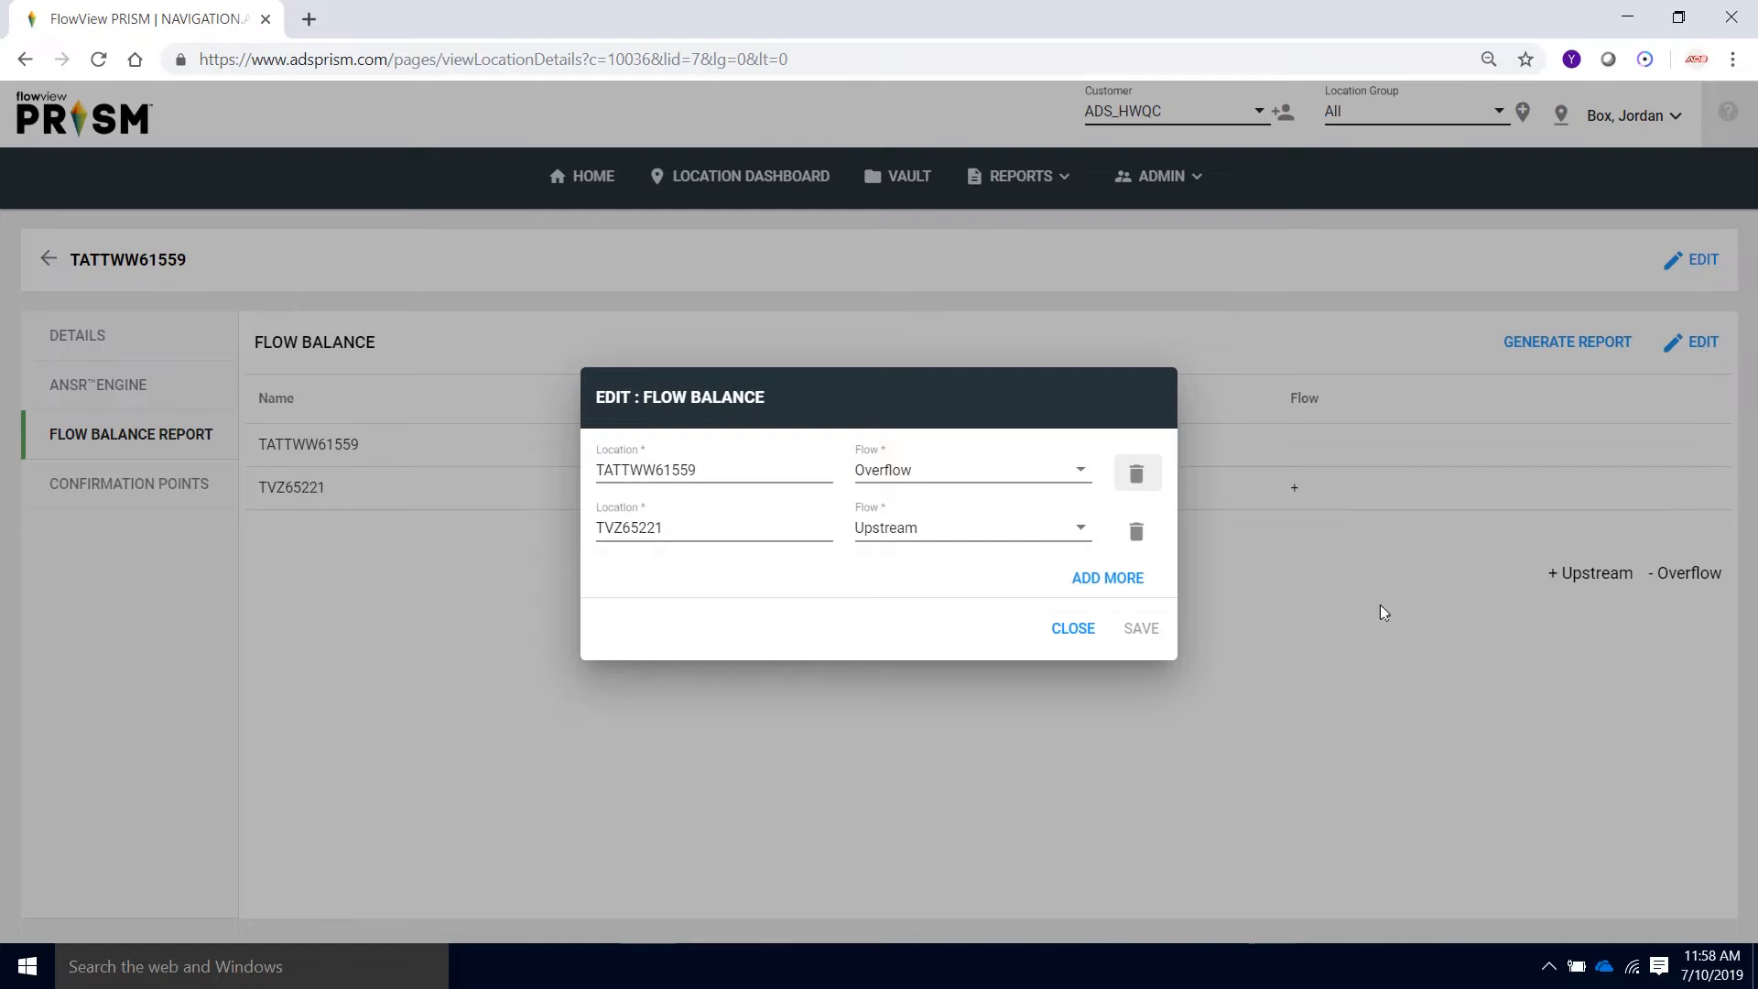
{"action": "left_click", "coordinate": [1108, 580]}
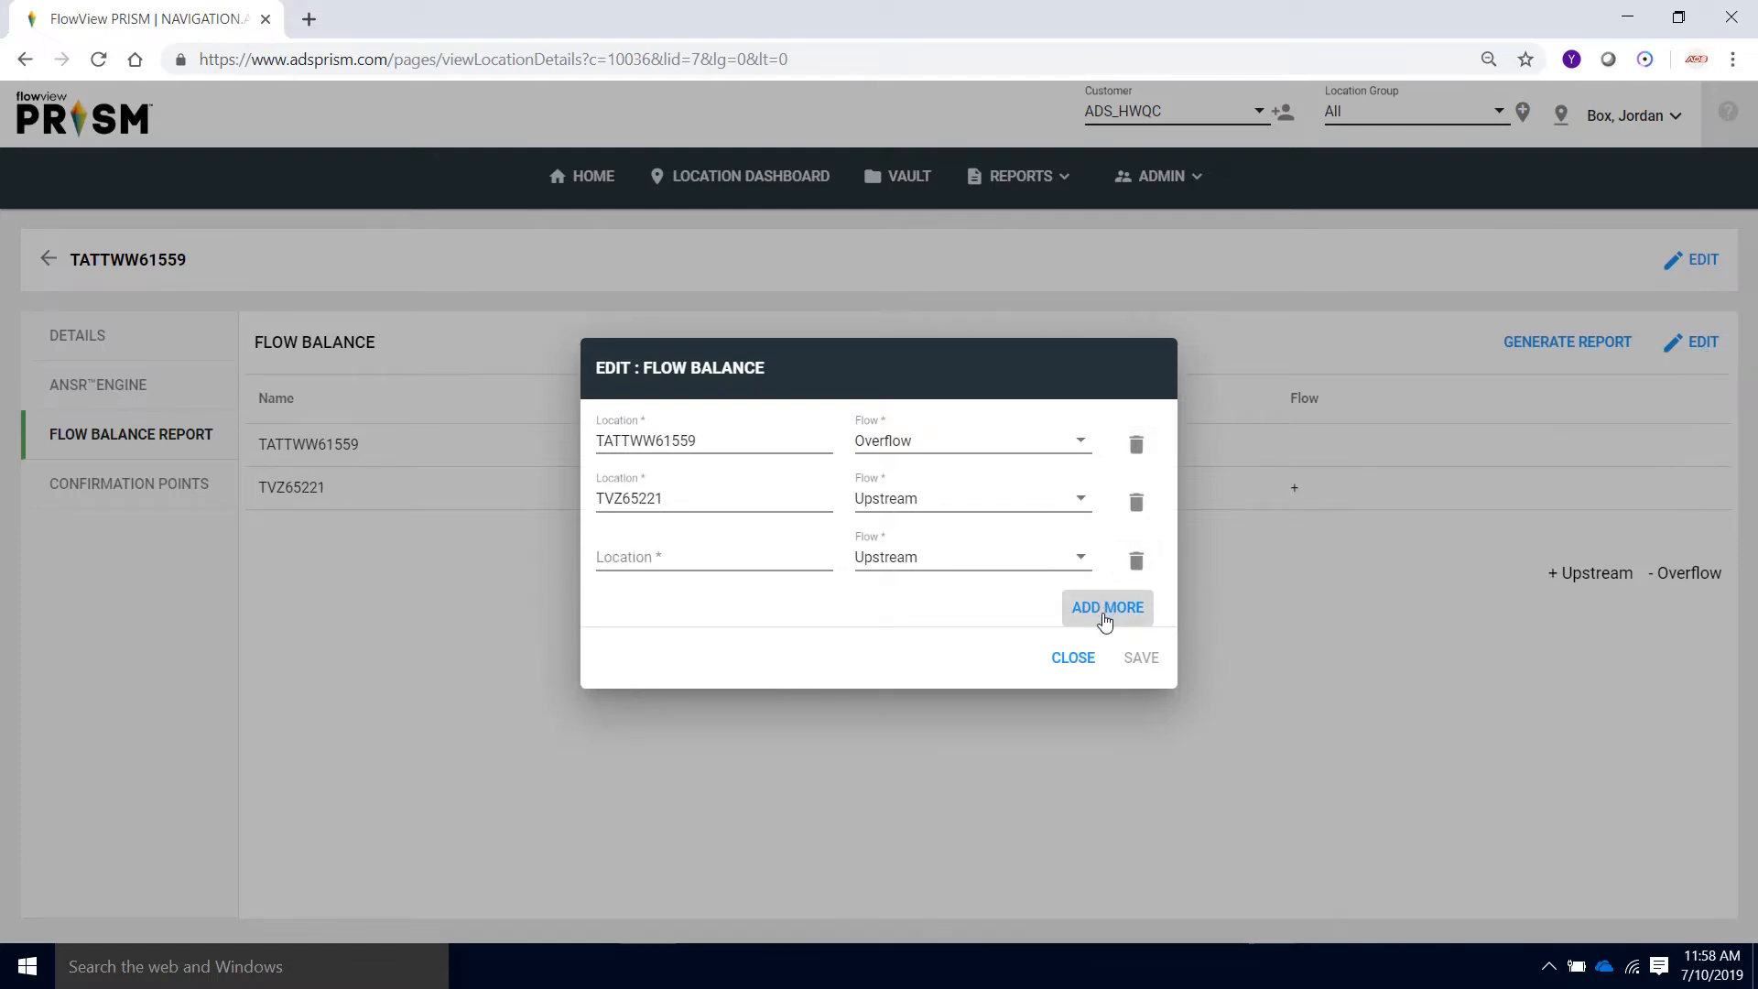
{"action": "left_click", "coordinate": [1084, 445]}
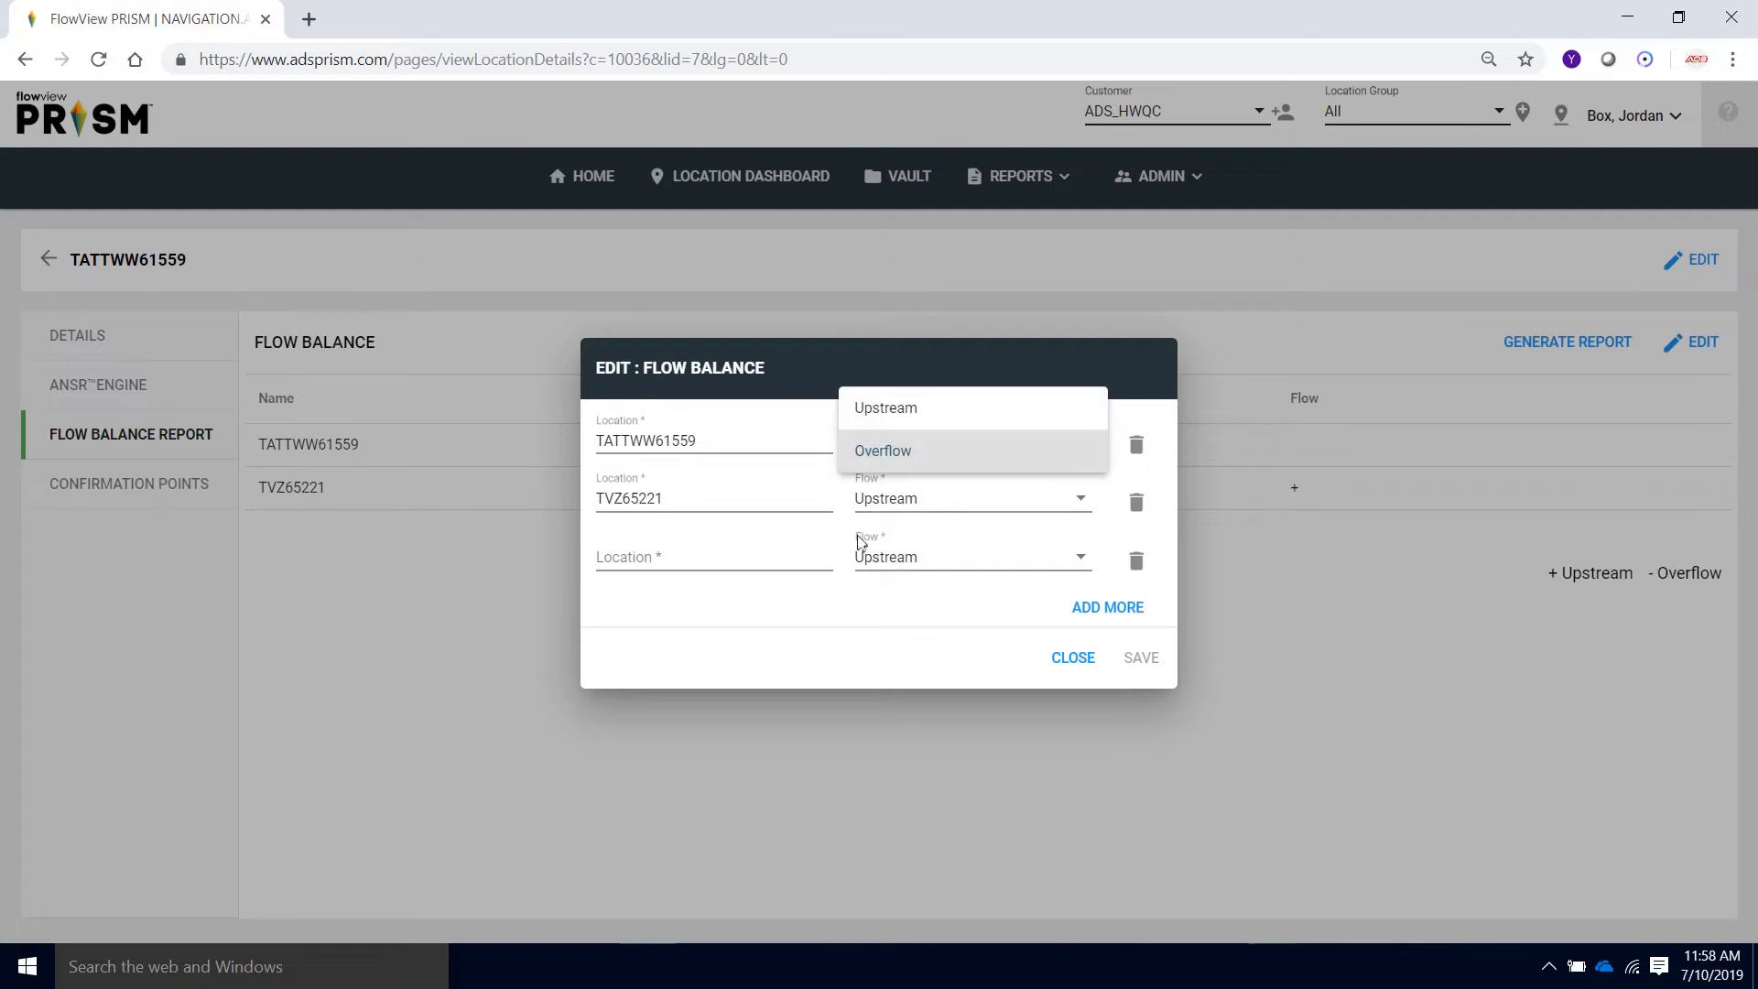
{"action": "left_click", "coordinate": [756, 562]}
{"action": "left_click", "coordinate": [749, 559]}
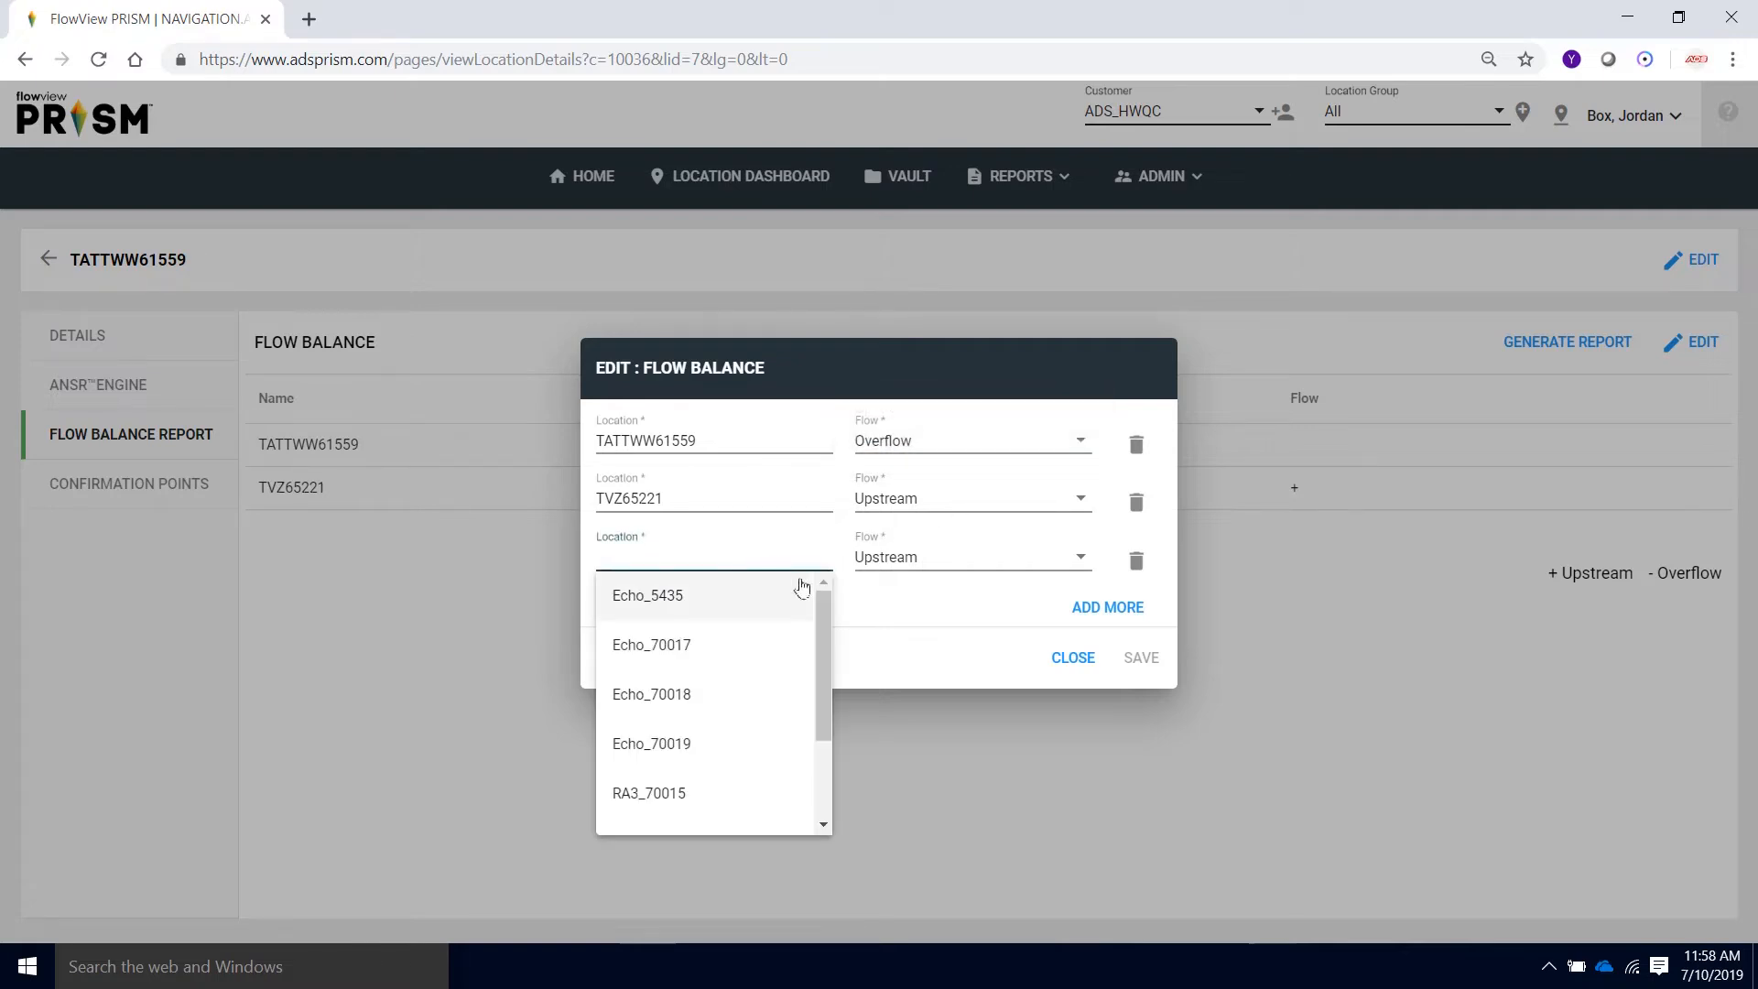
{"action": "mouse_move", "coordinate": [825, 611]}
{"action": "left_mouse_down"}
{"action": "mouse_move", "coordinate": [835, 706]}
{"action": "mouse_move", "coordinate": [835, 634]}
{"action": "left_mouse_up"}
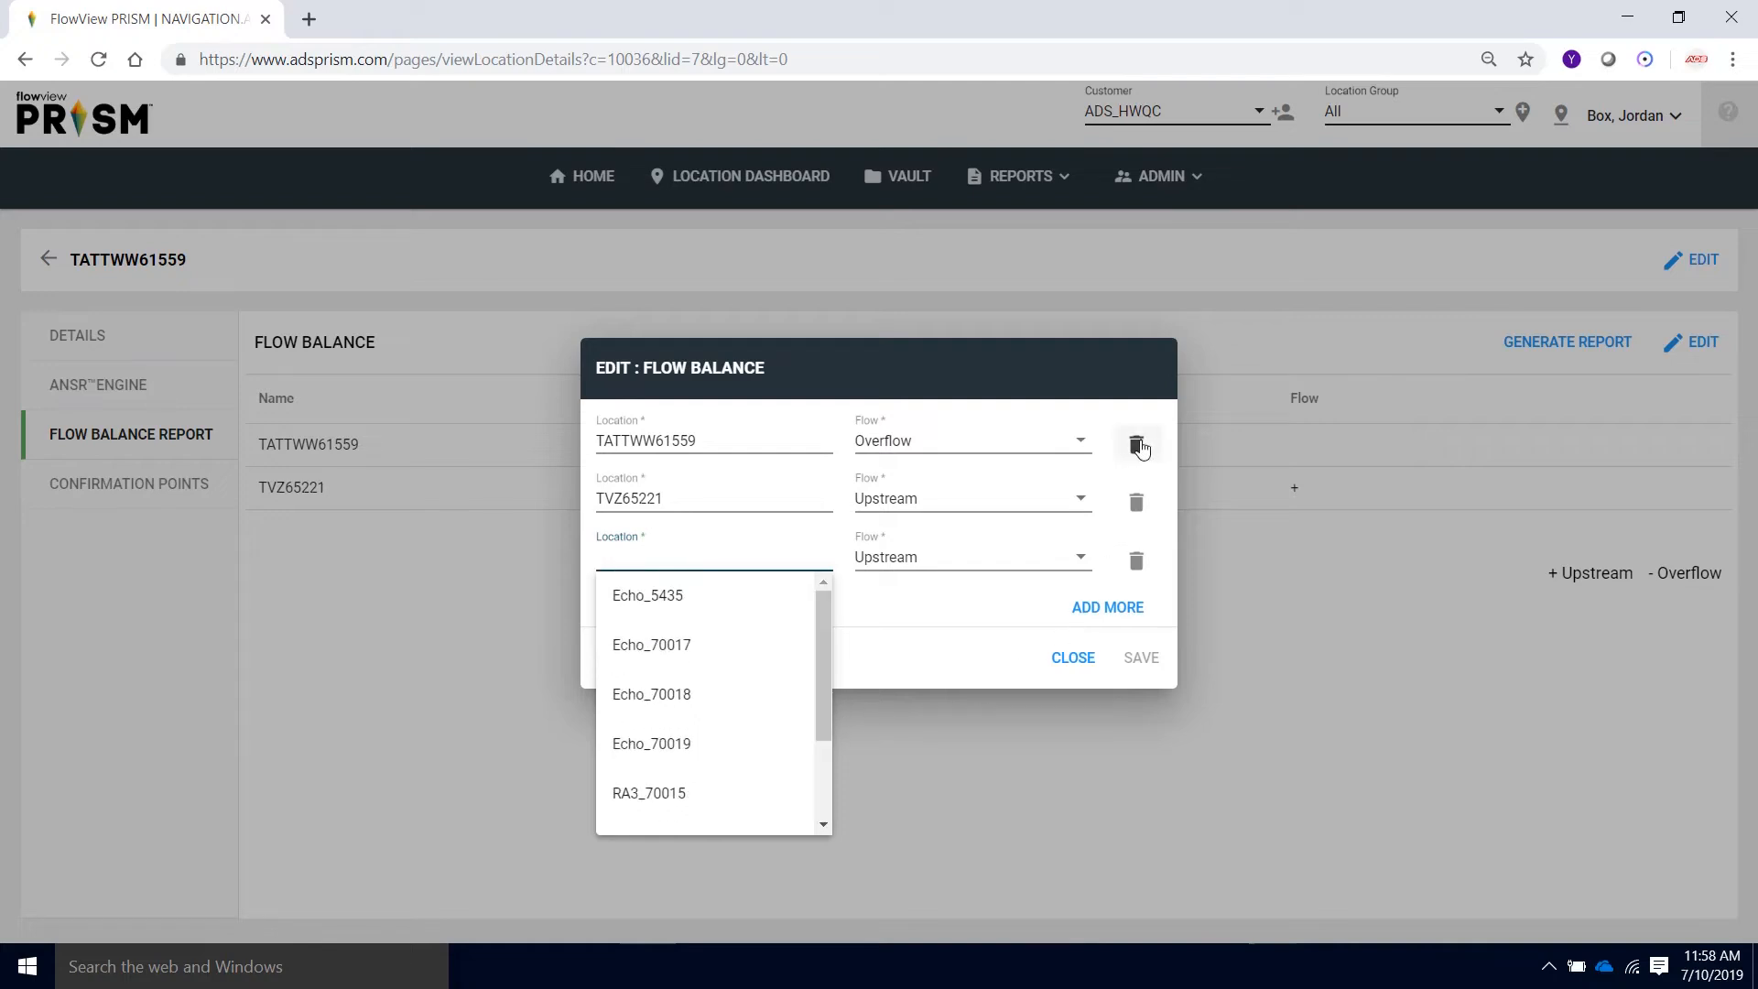
- Delete the TATTWW61559 overflow entry and the blank row from the flow balance, and save
{"action": "left_click", "coordinate": [1137, 446]}
{"action": "left_click", "coordinate": [1136, 526]}
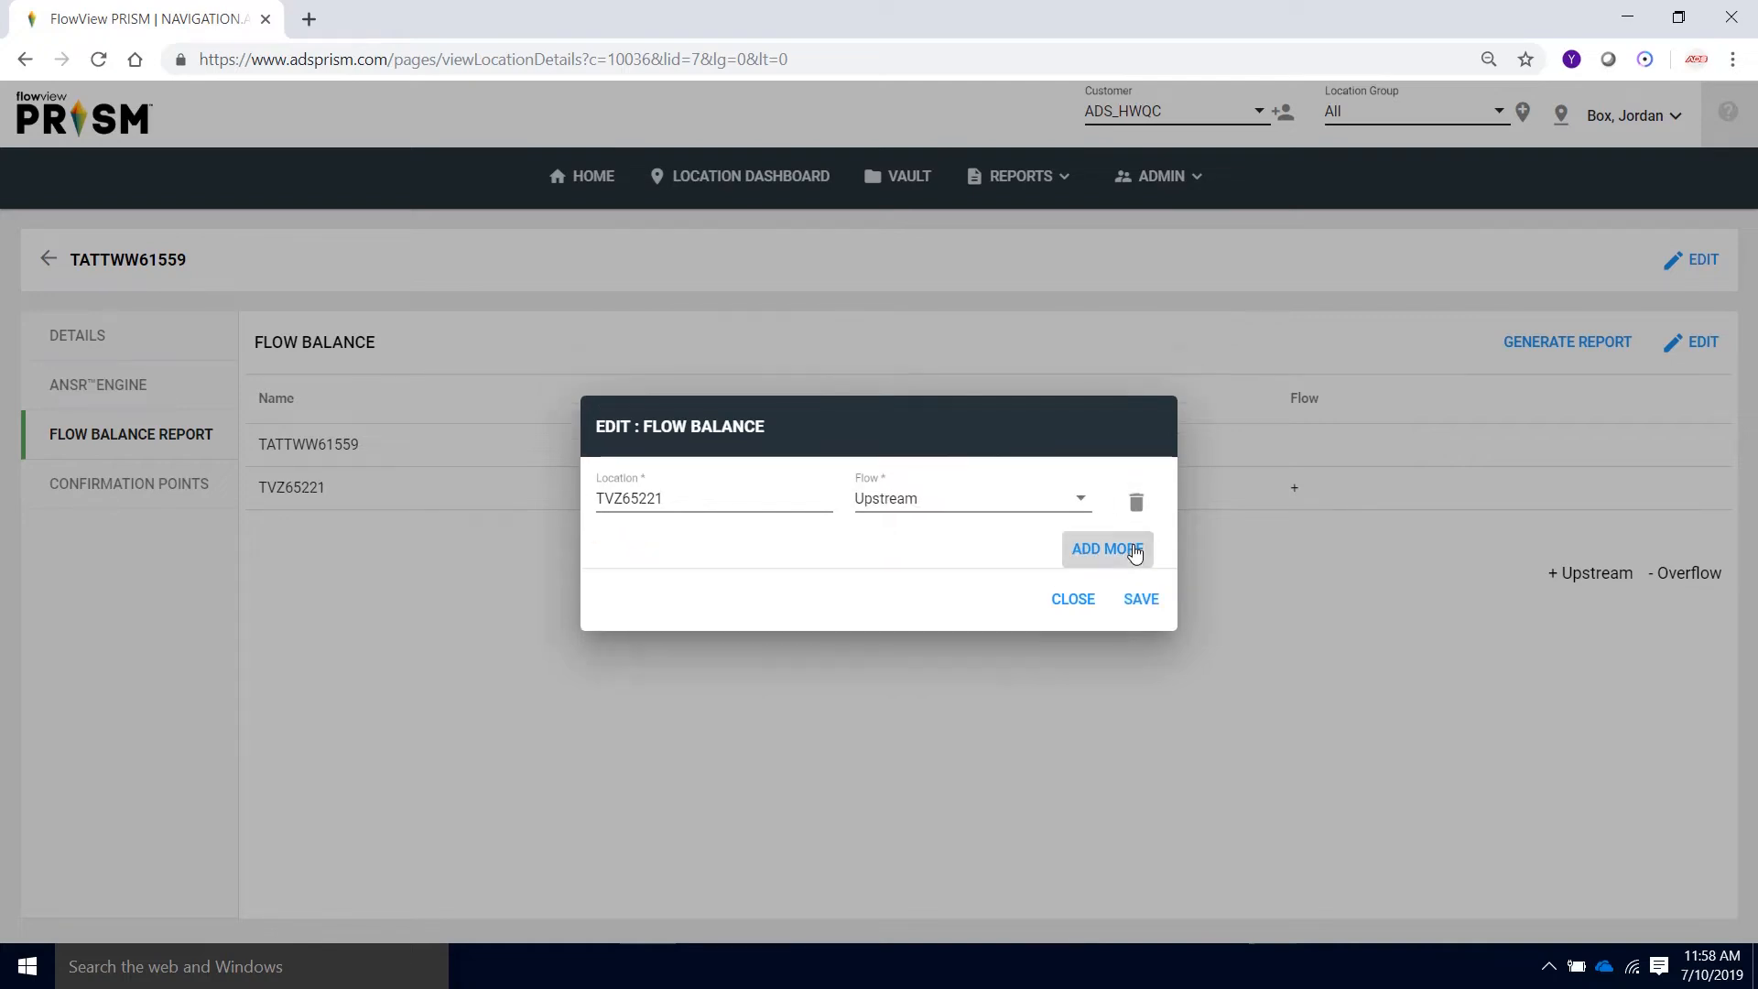
{"action": "left_click", "coordinate": [1146, 606]}
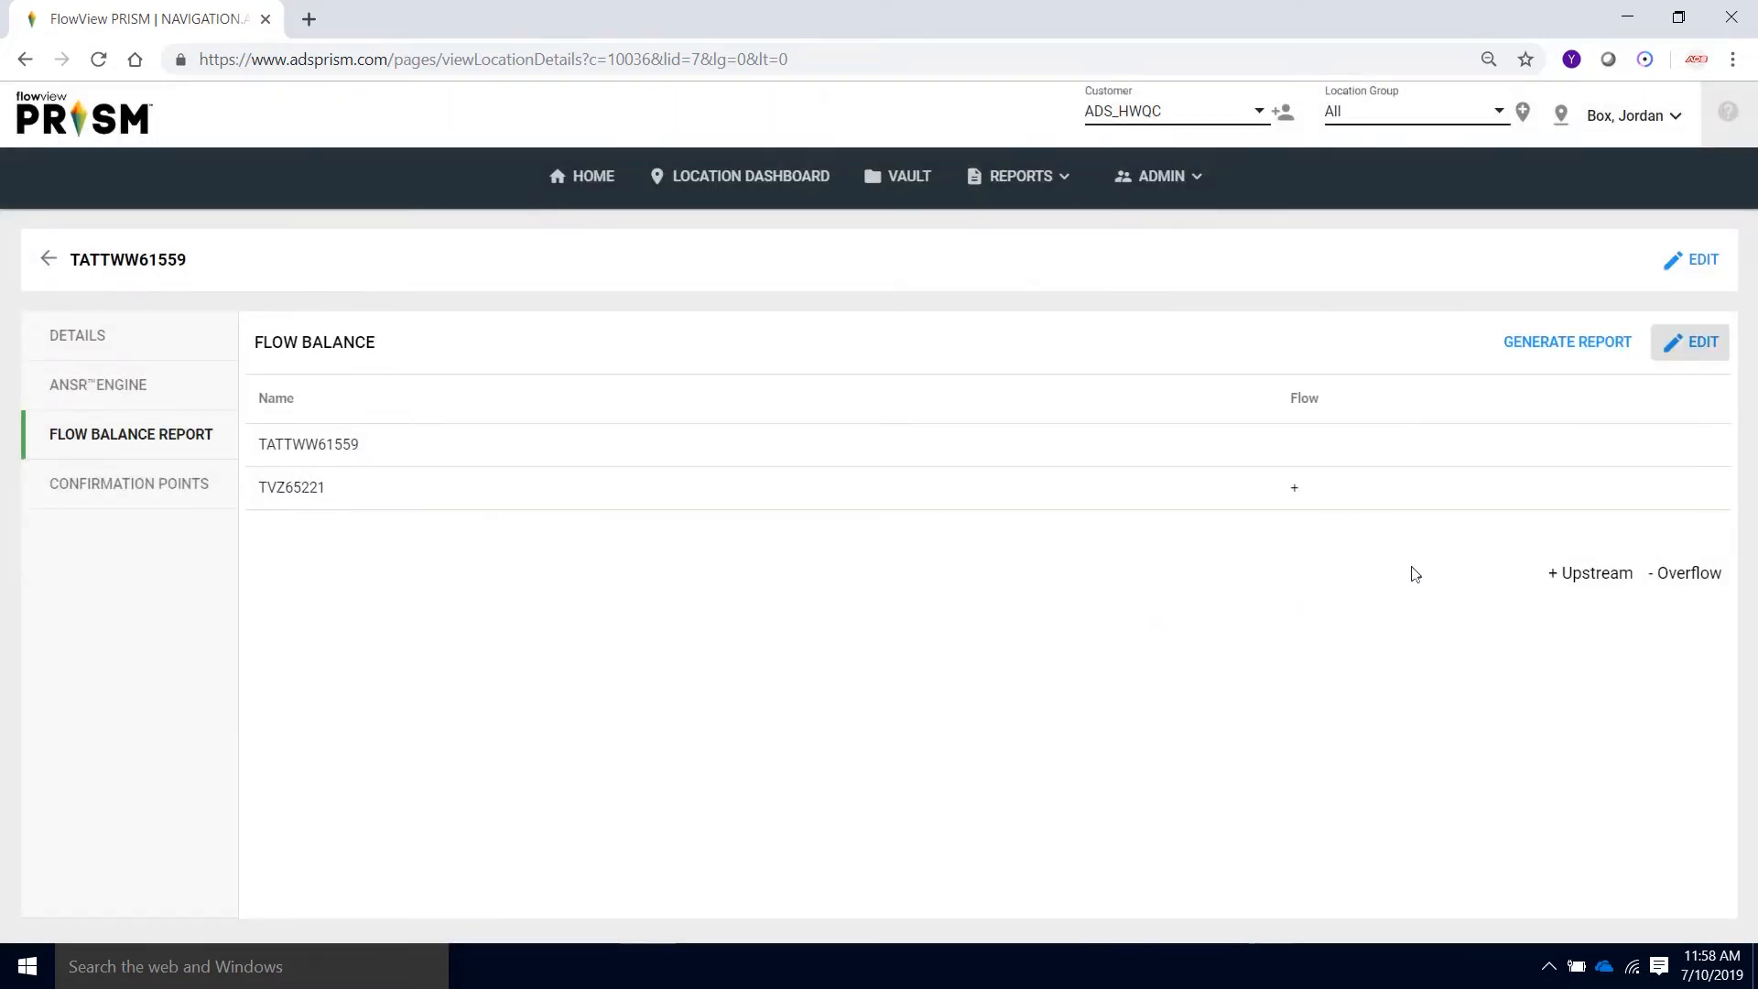
- Generate the flow balance report for TATTWW61559, view its date range options, and narrow the chart to July 3–8
{"action": "left_click", "coordinate": [1585, 354]}
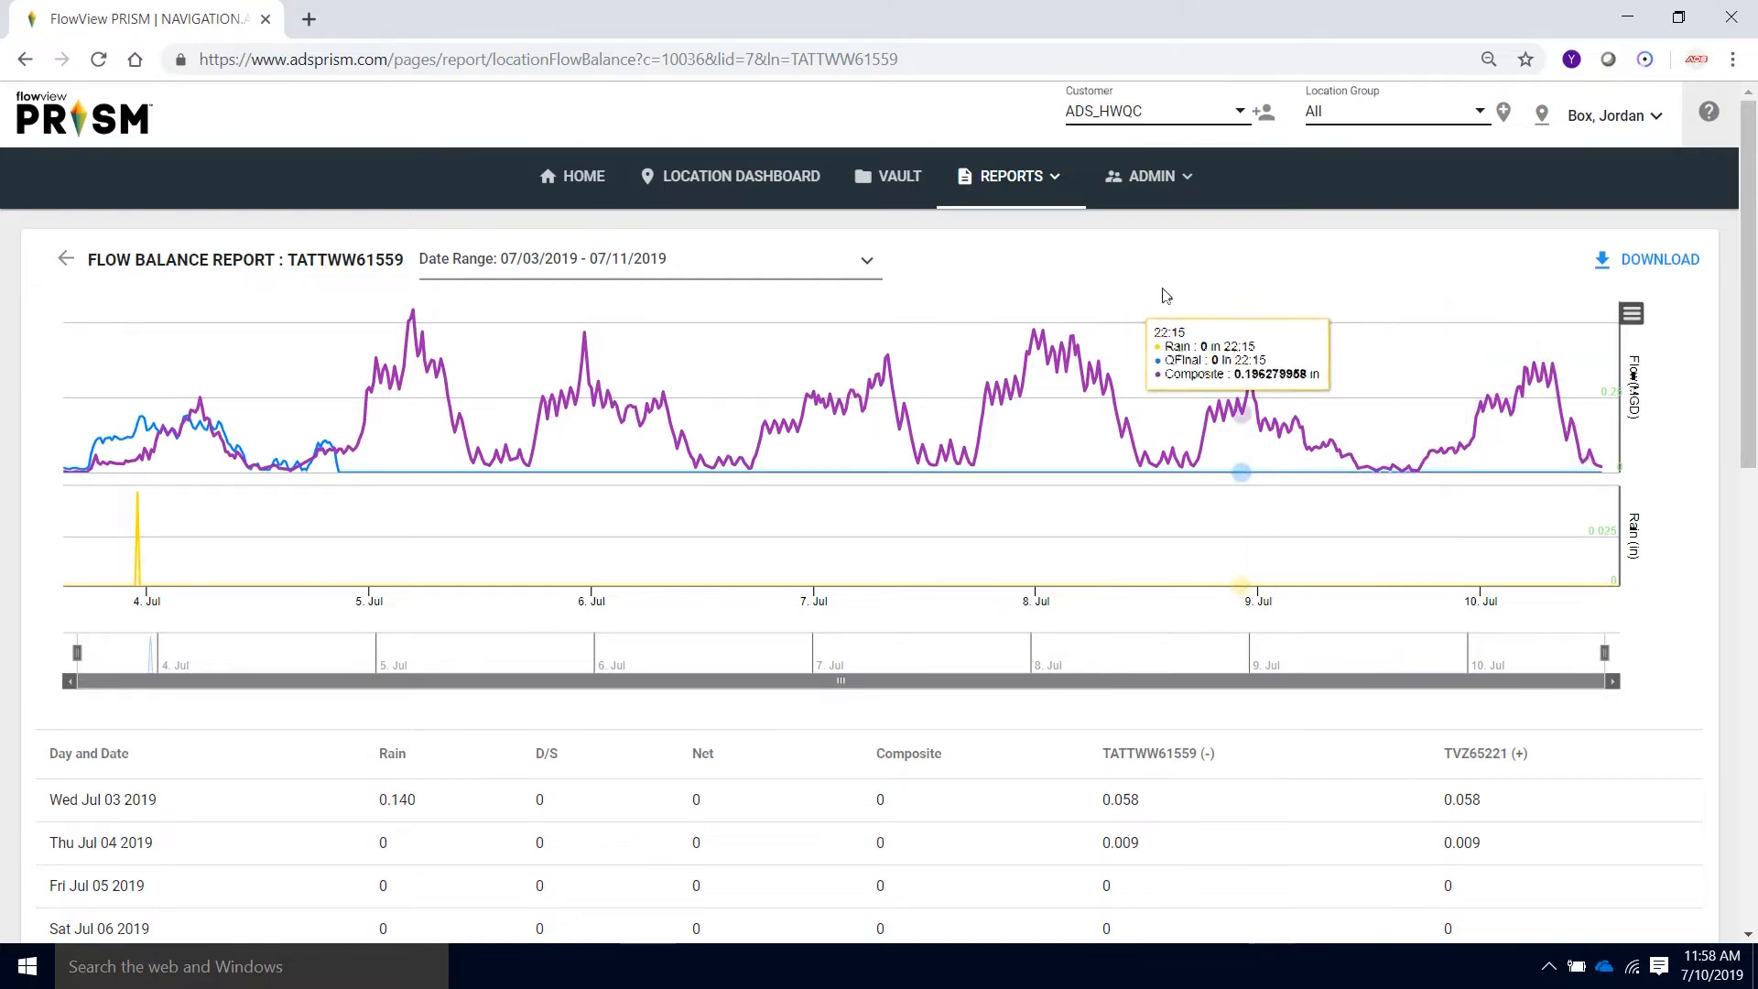
{"action": "left_click", "coordinate": [867, 265]}
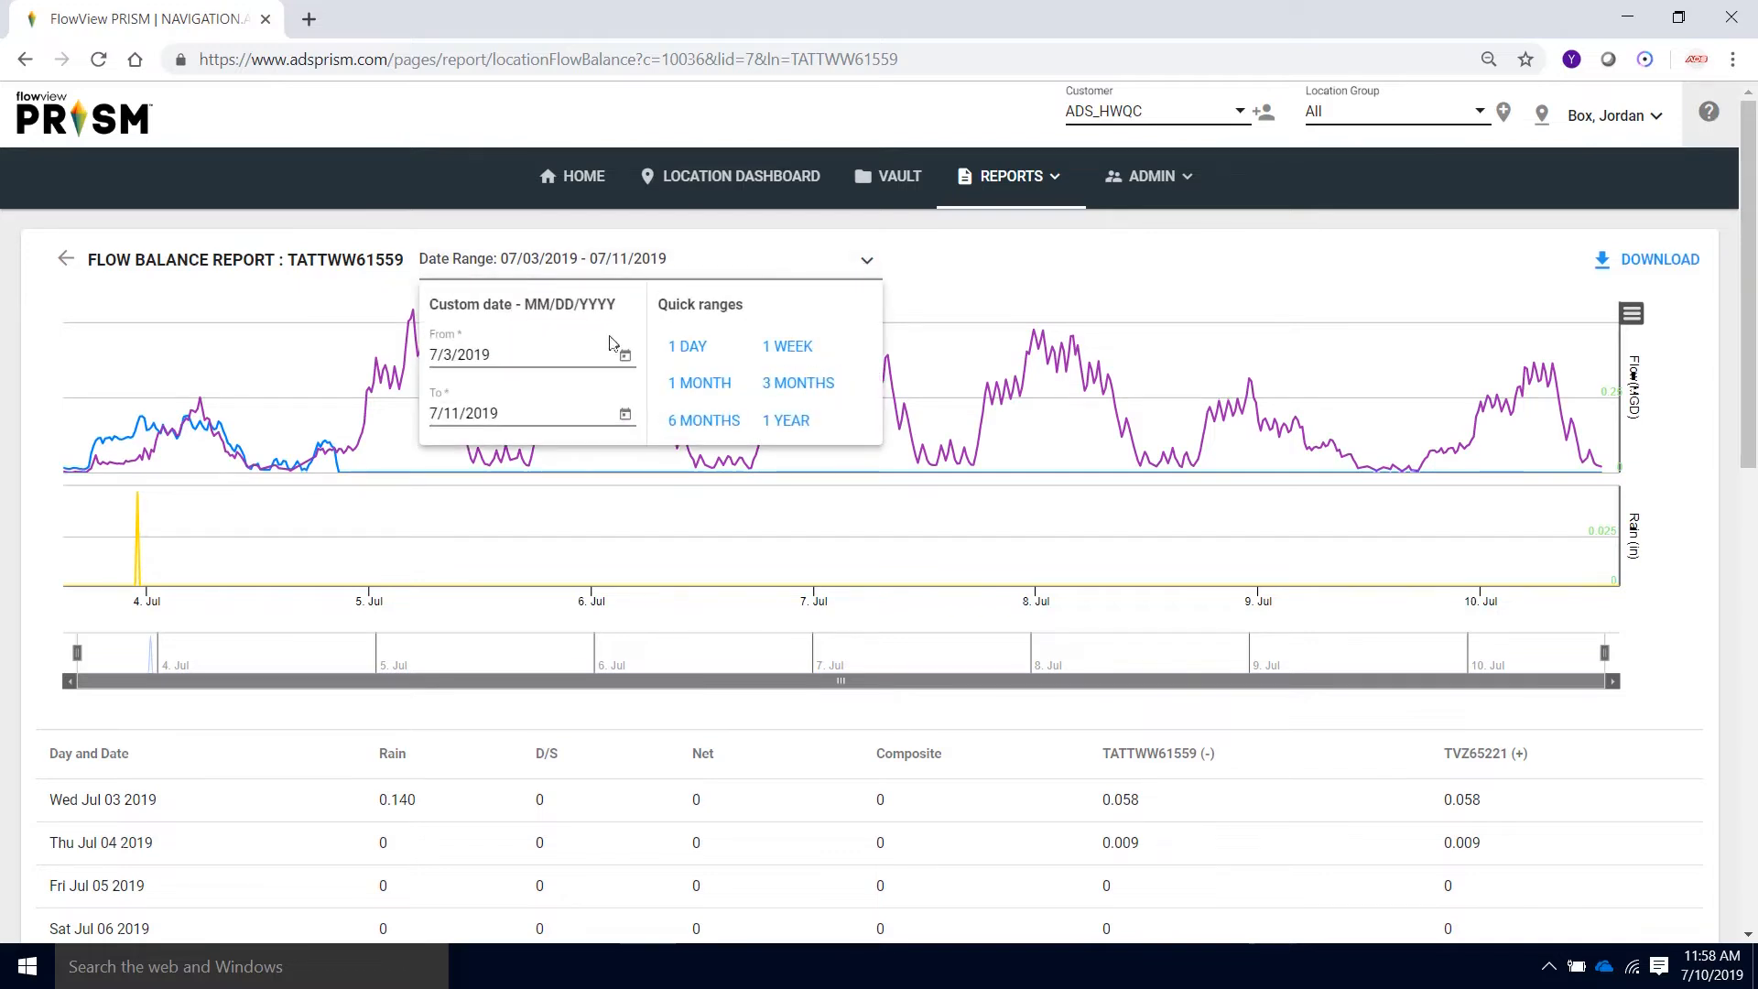
{"action": "left_click", "coordinate": [967, 302]}
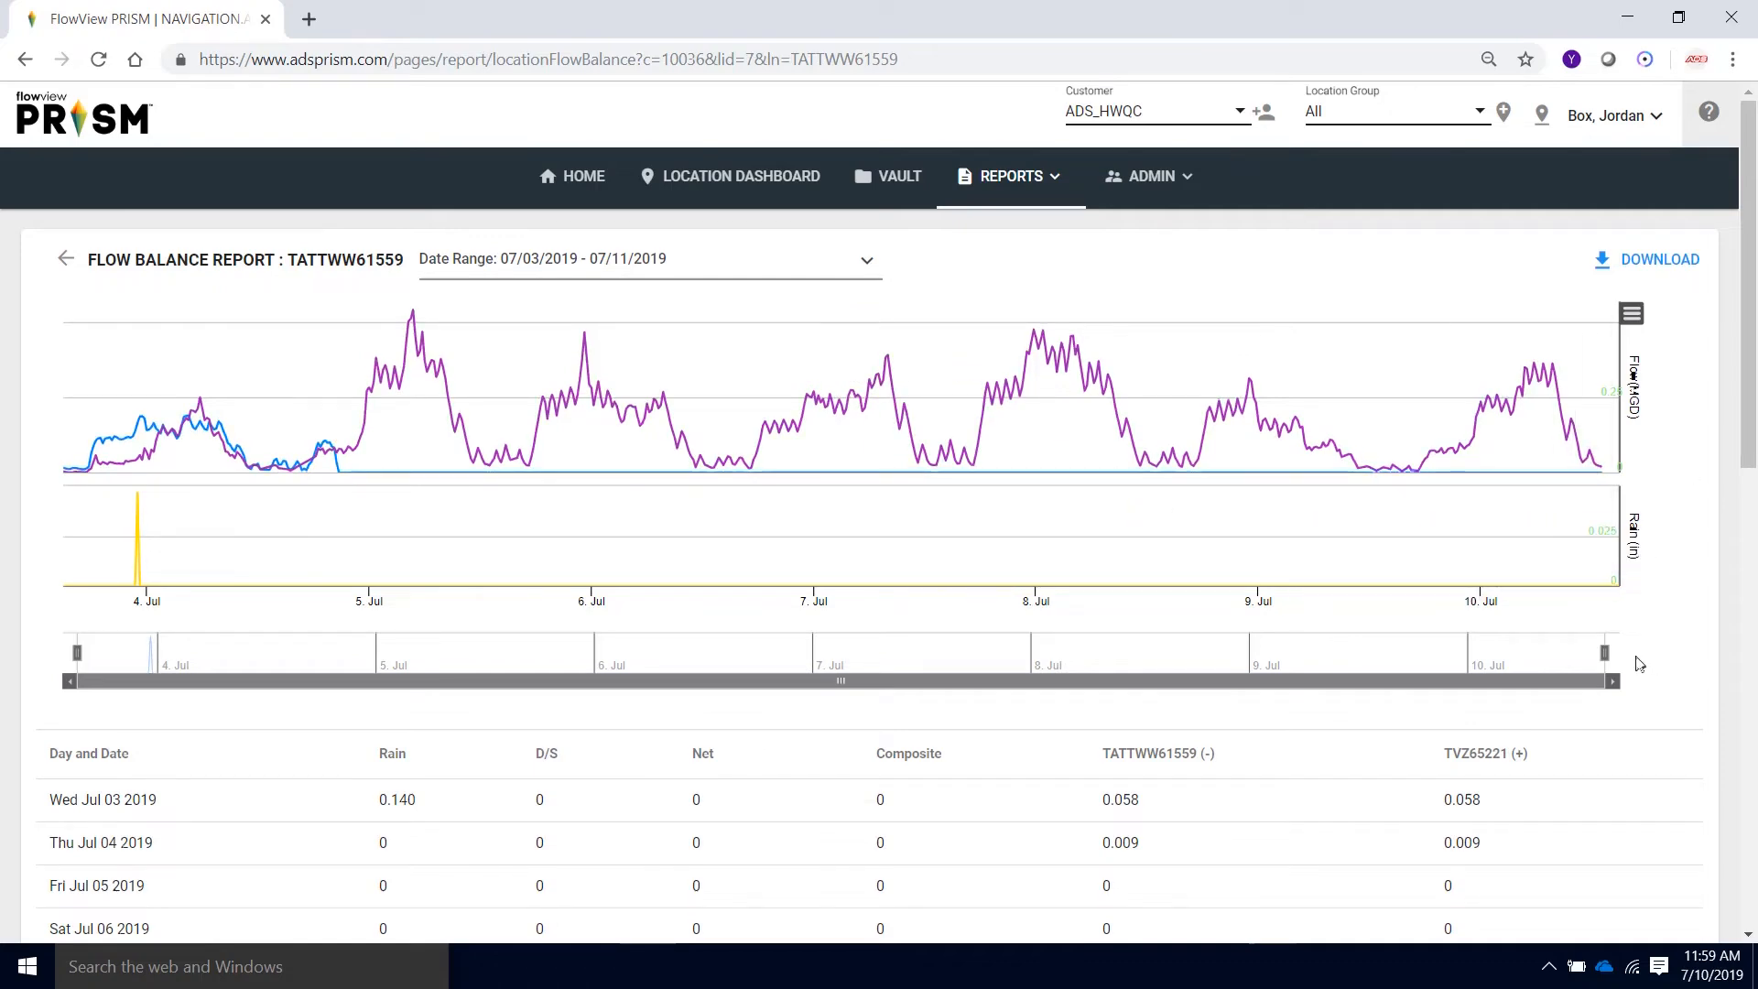
{"action": "left_click_drag", "start_coordinate": [1604, 653], "coordinate": [1033, 654]}
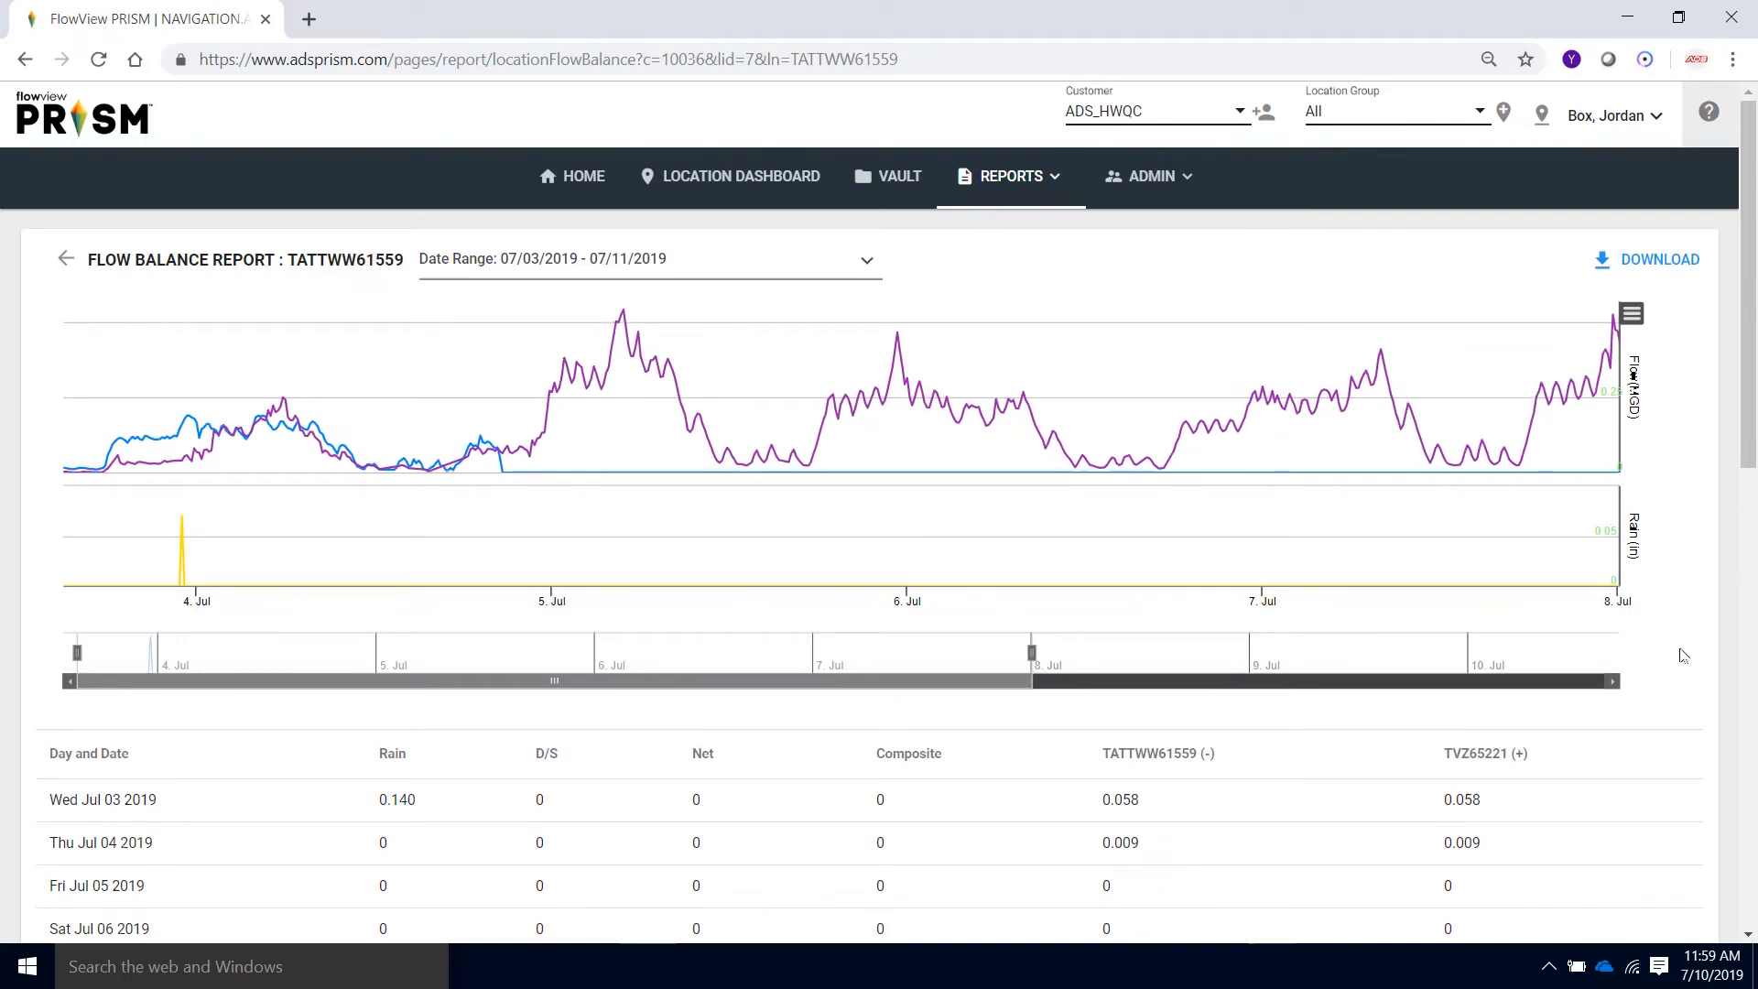
- Examine the report's daily table and summary rows and both pages of its print preview, leaving without printing
{"action": "left_click_drag", "start_coordinate": [1751, 430], "coordinate": [1750, 899]}
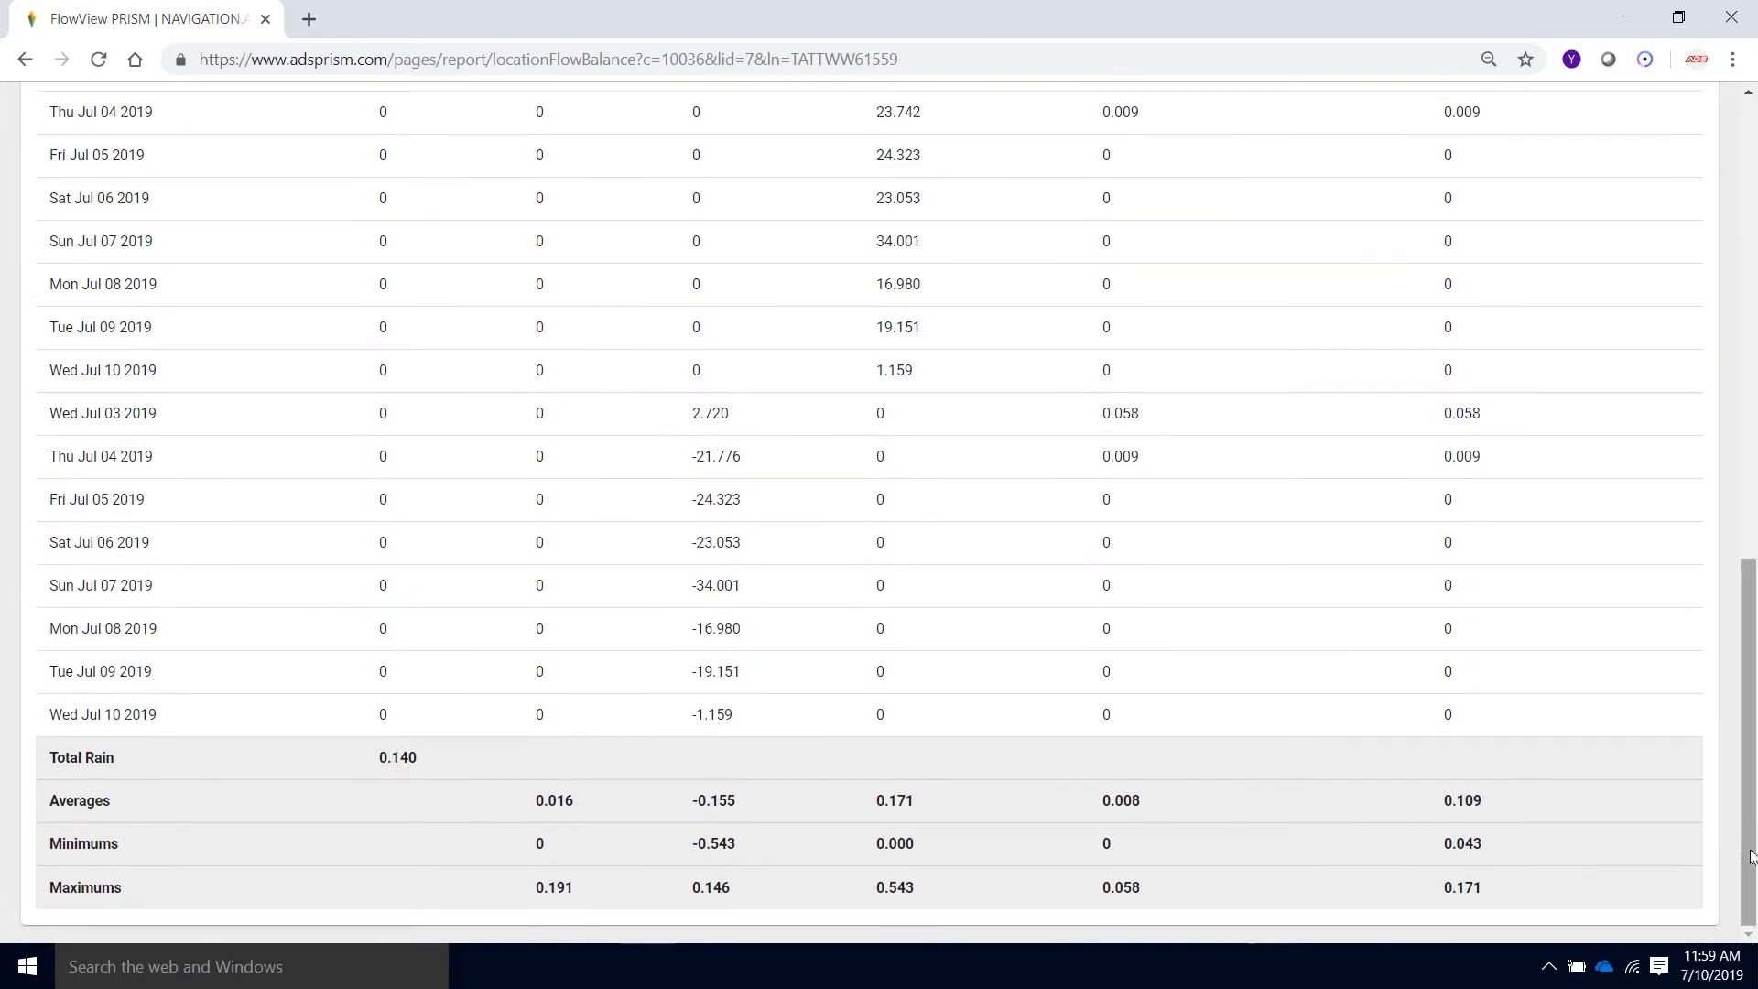
{"action": "left_click_drag", "start_coordinate": [1752, 856], "coordinate": [1728, 401]}
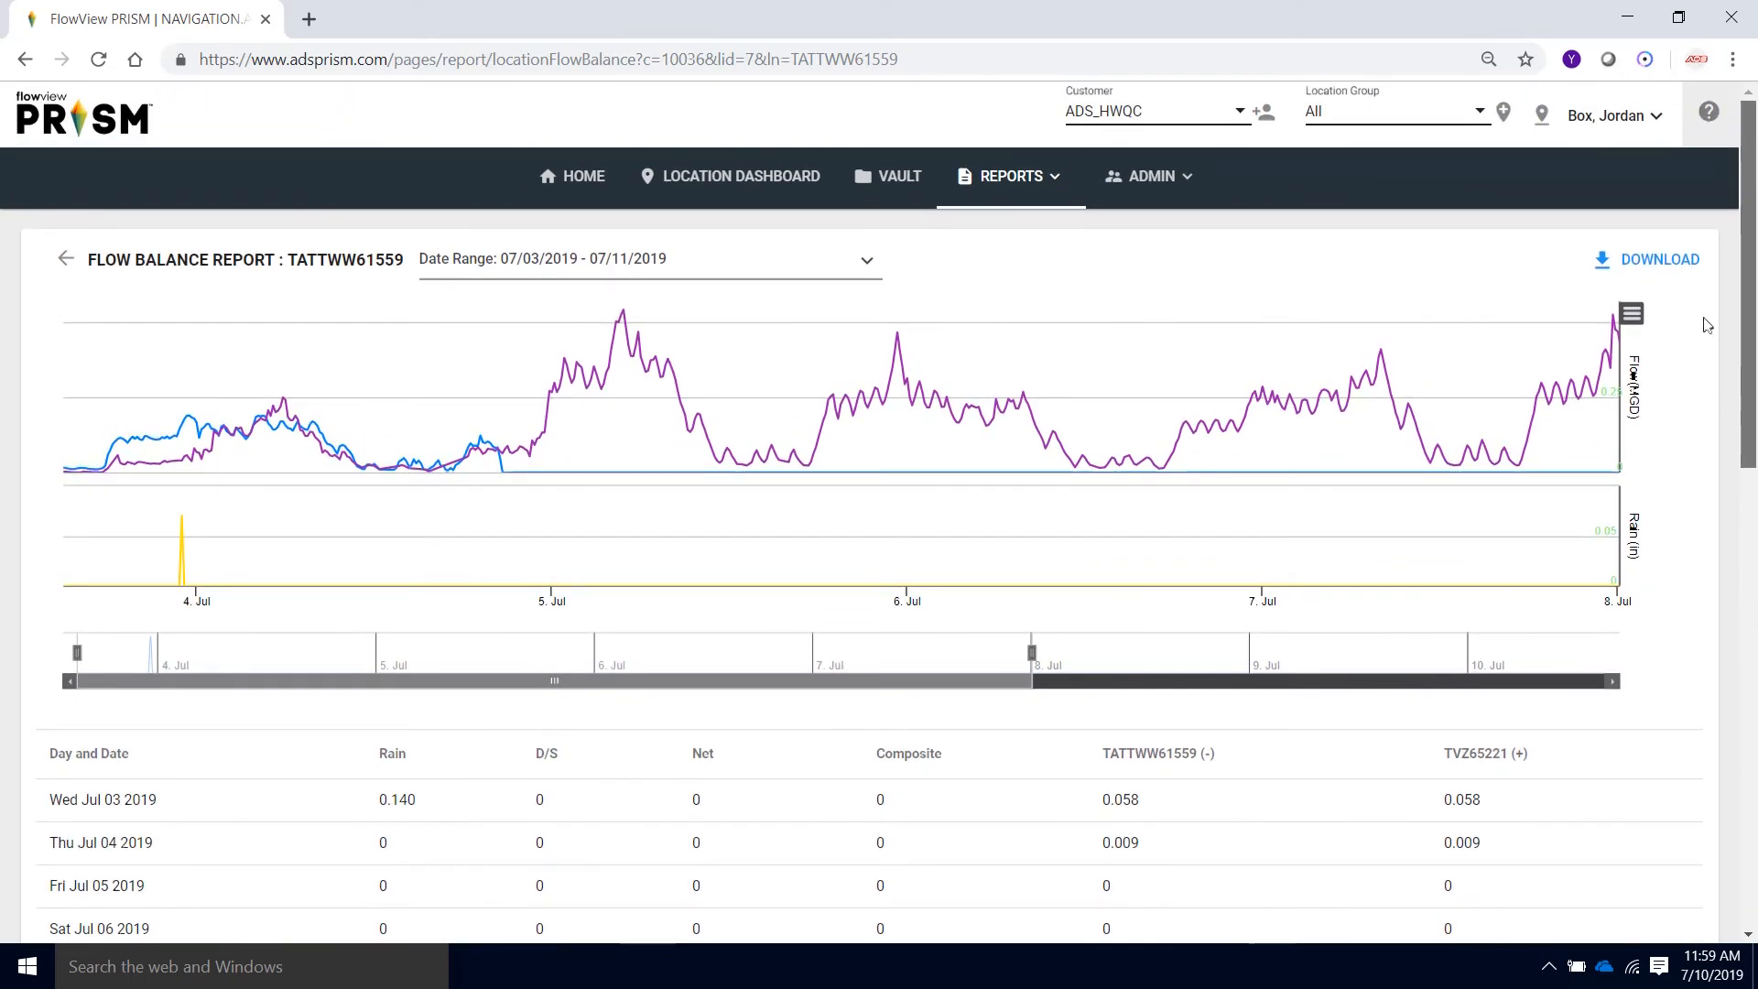
{"action": "left_click", "coordinate": [1633, 260]}
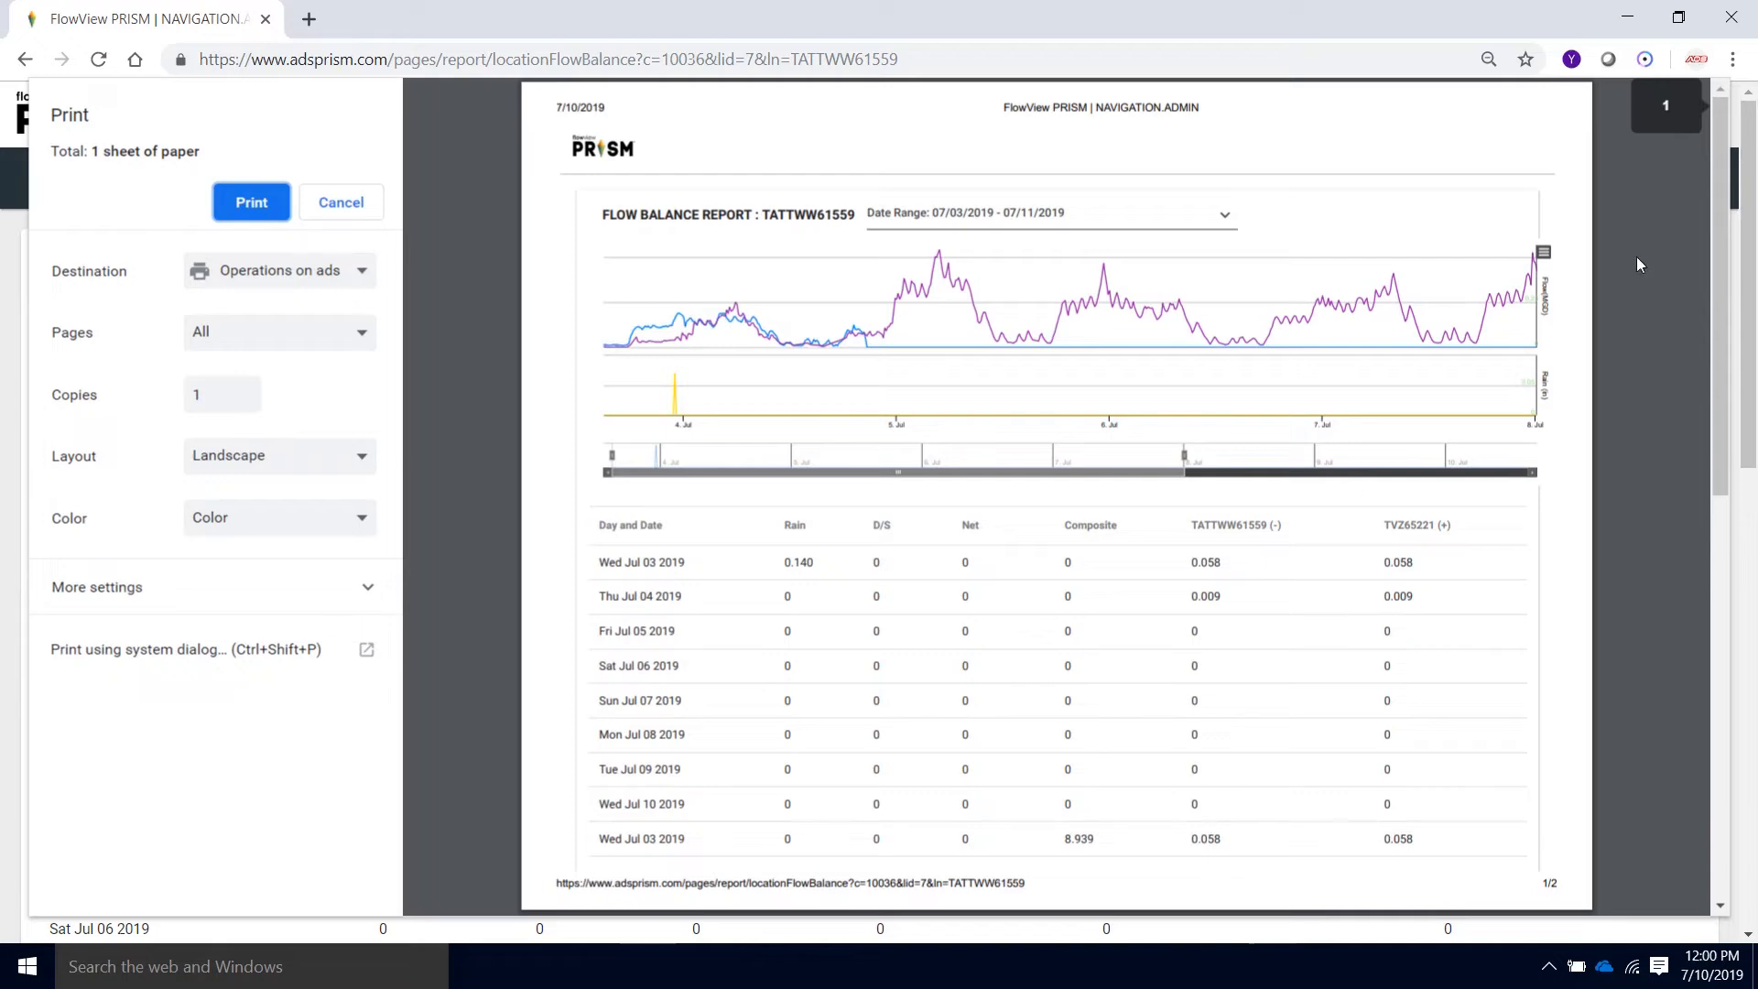
{"action": "scroll", "coordinate": [1678, 263], "scroll_direction": "down", "scroll_amount": 9}
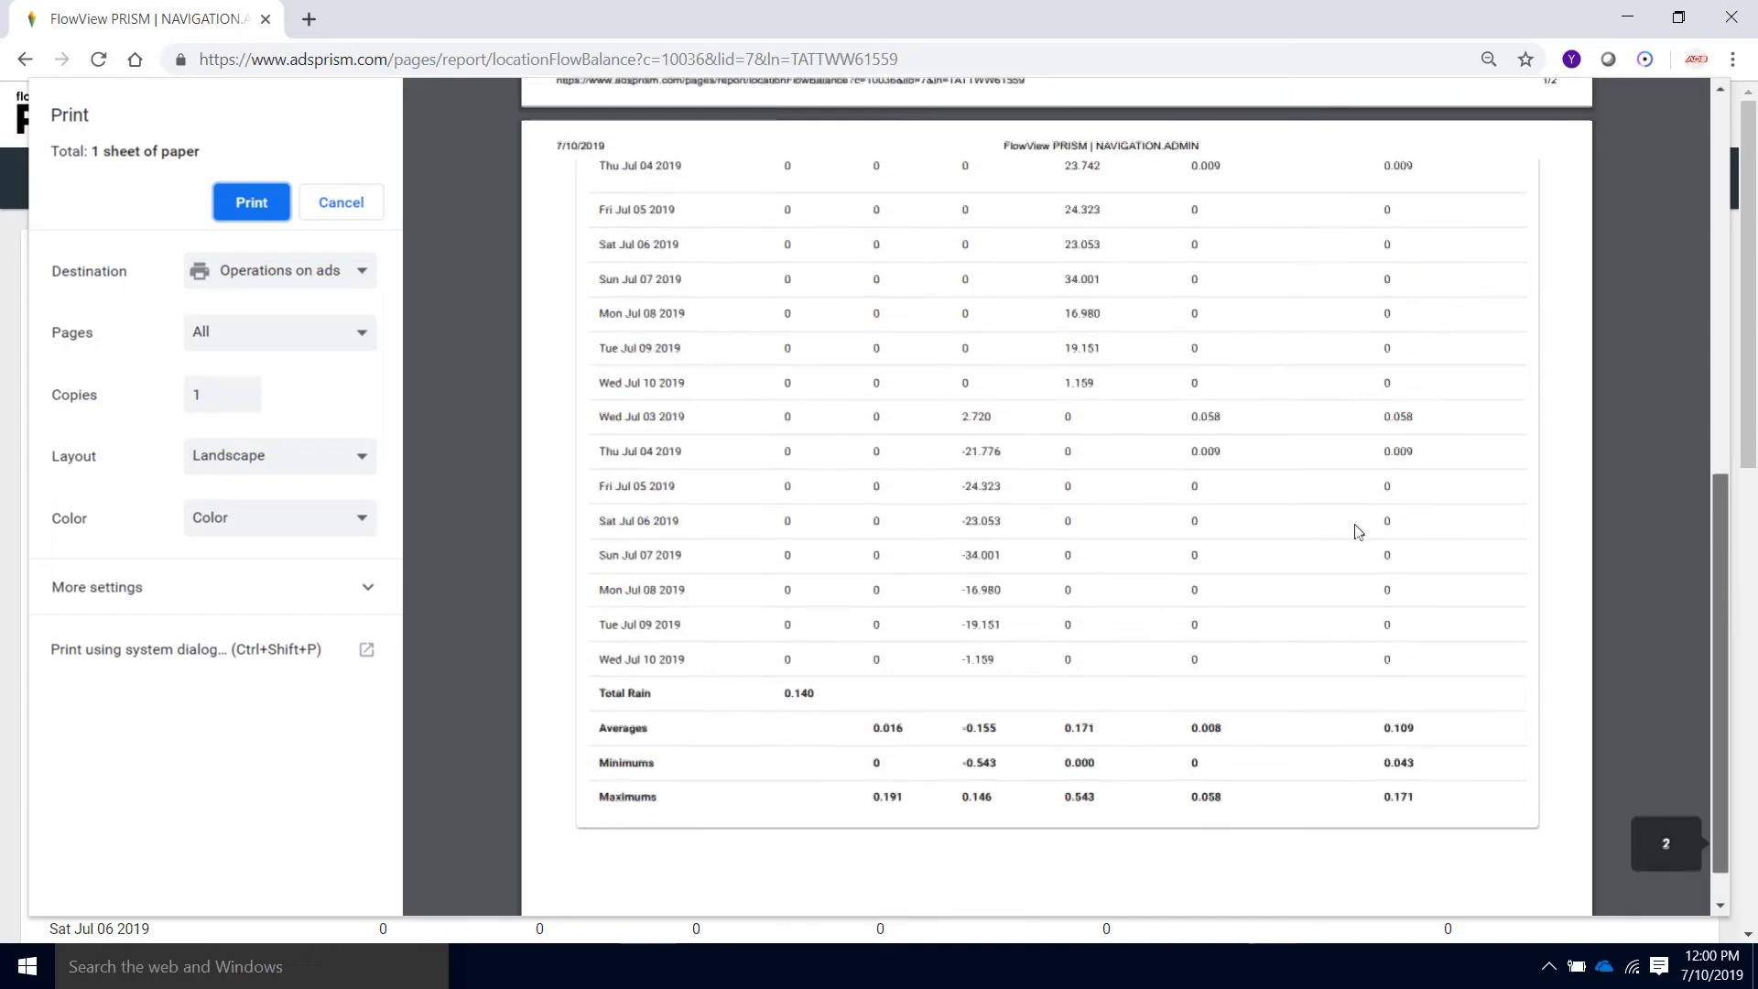
{"action": "scroll", "coordinate": [1511, 542], "scroll_direction": "up", "scroll_amount": 10}
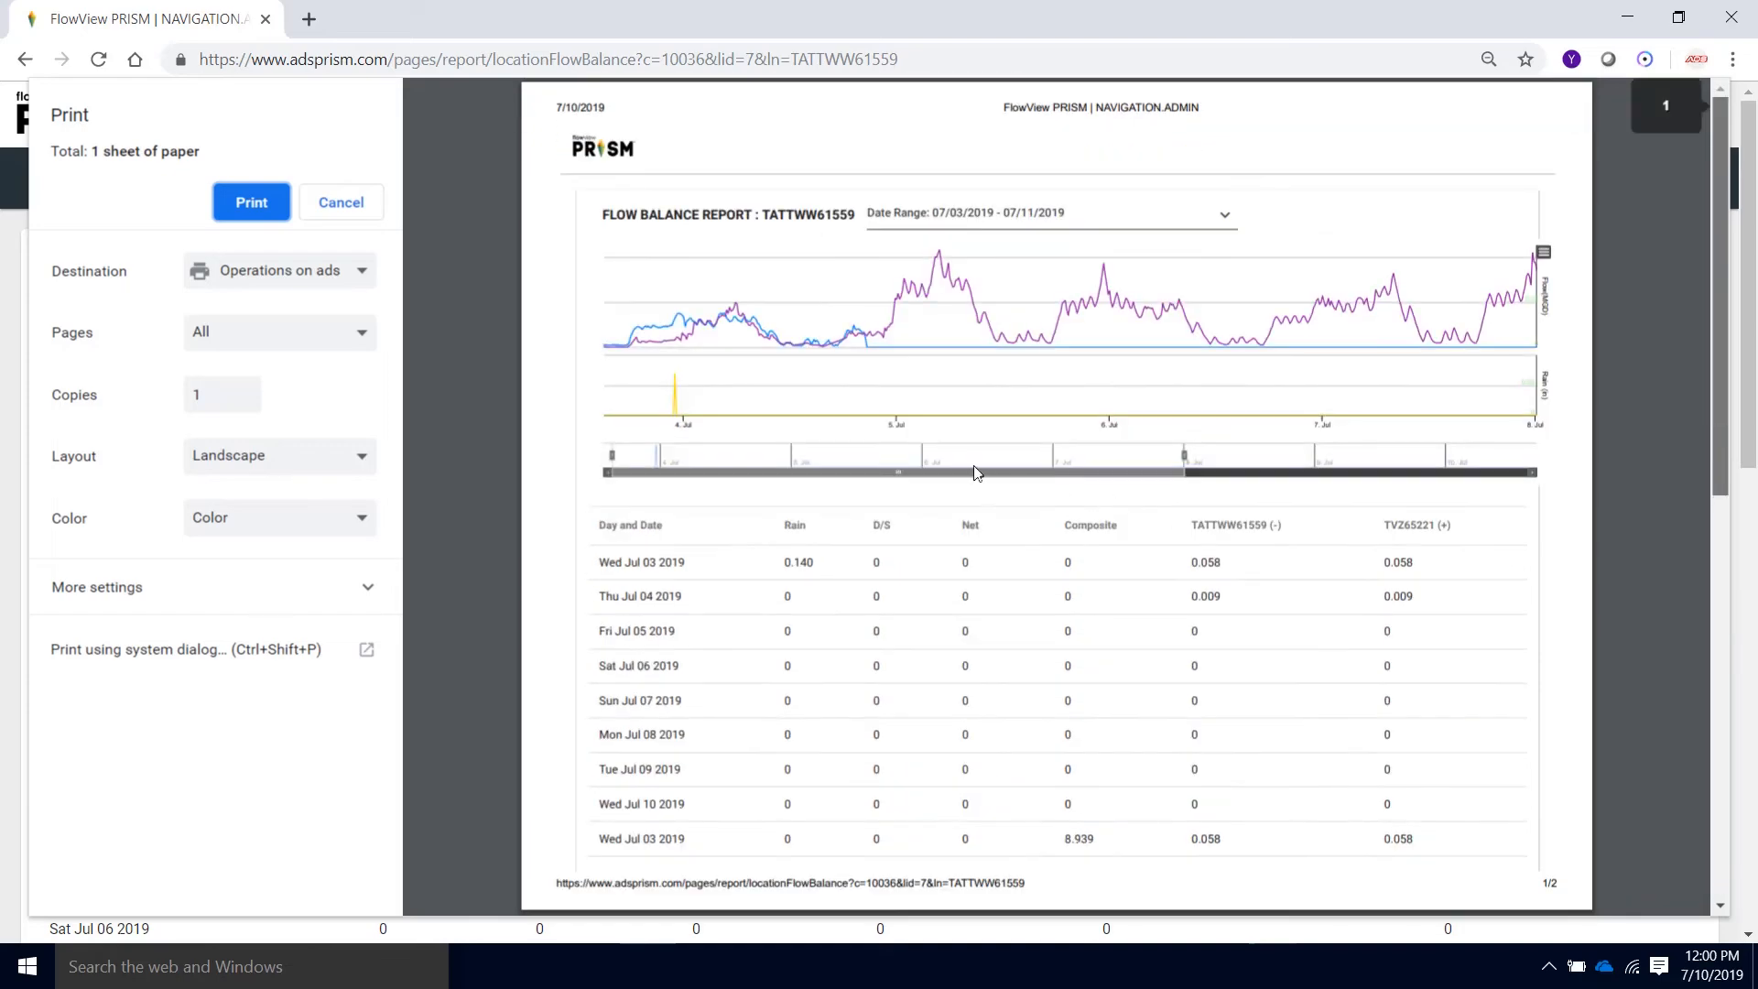
{"action": "left_click", "coordinate": [341, 205]}
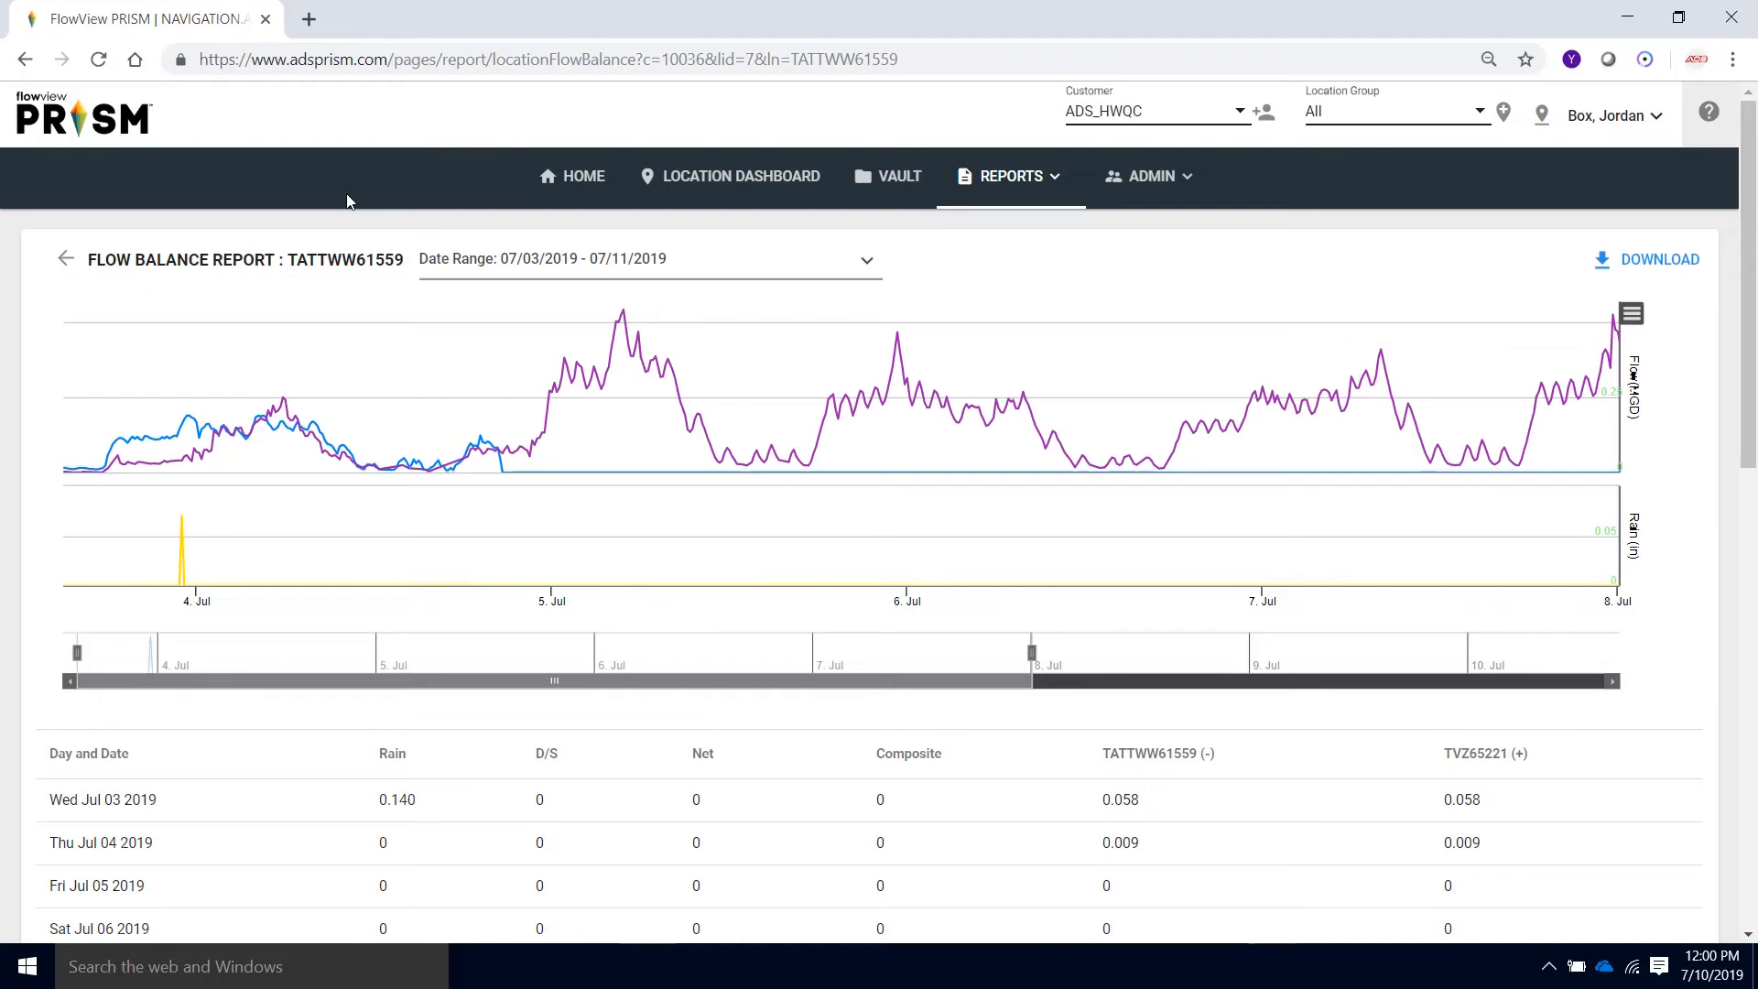
- Start a new confirmation point for TATTWW61559 and set its timestamp to 07/10/2019, 06:43 AM
{"action": "left_click", "coordinate": [66, 260]}
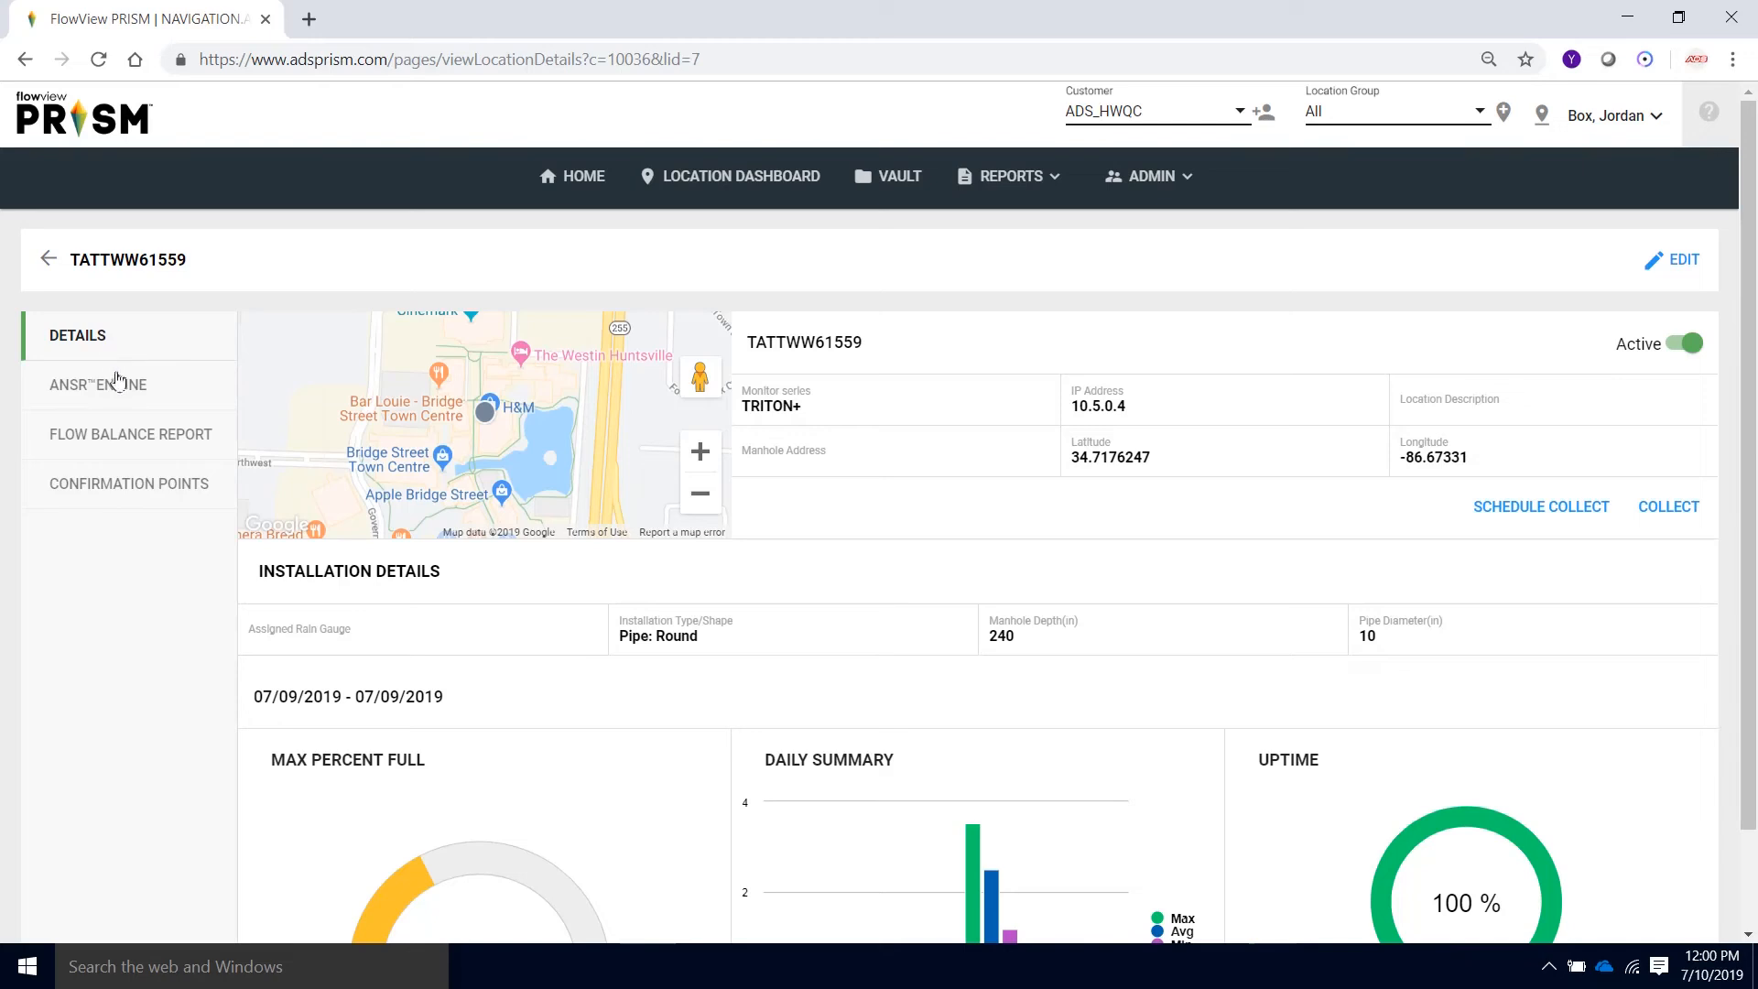
{"action": "left_click", "coordinate": [160, 506]}
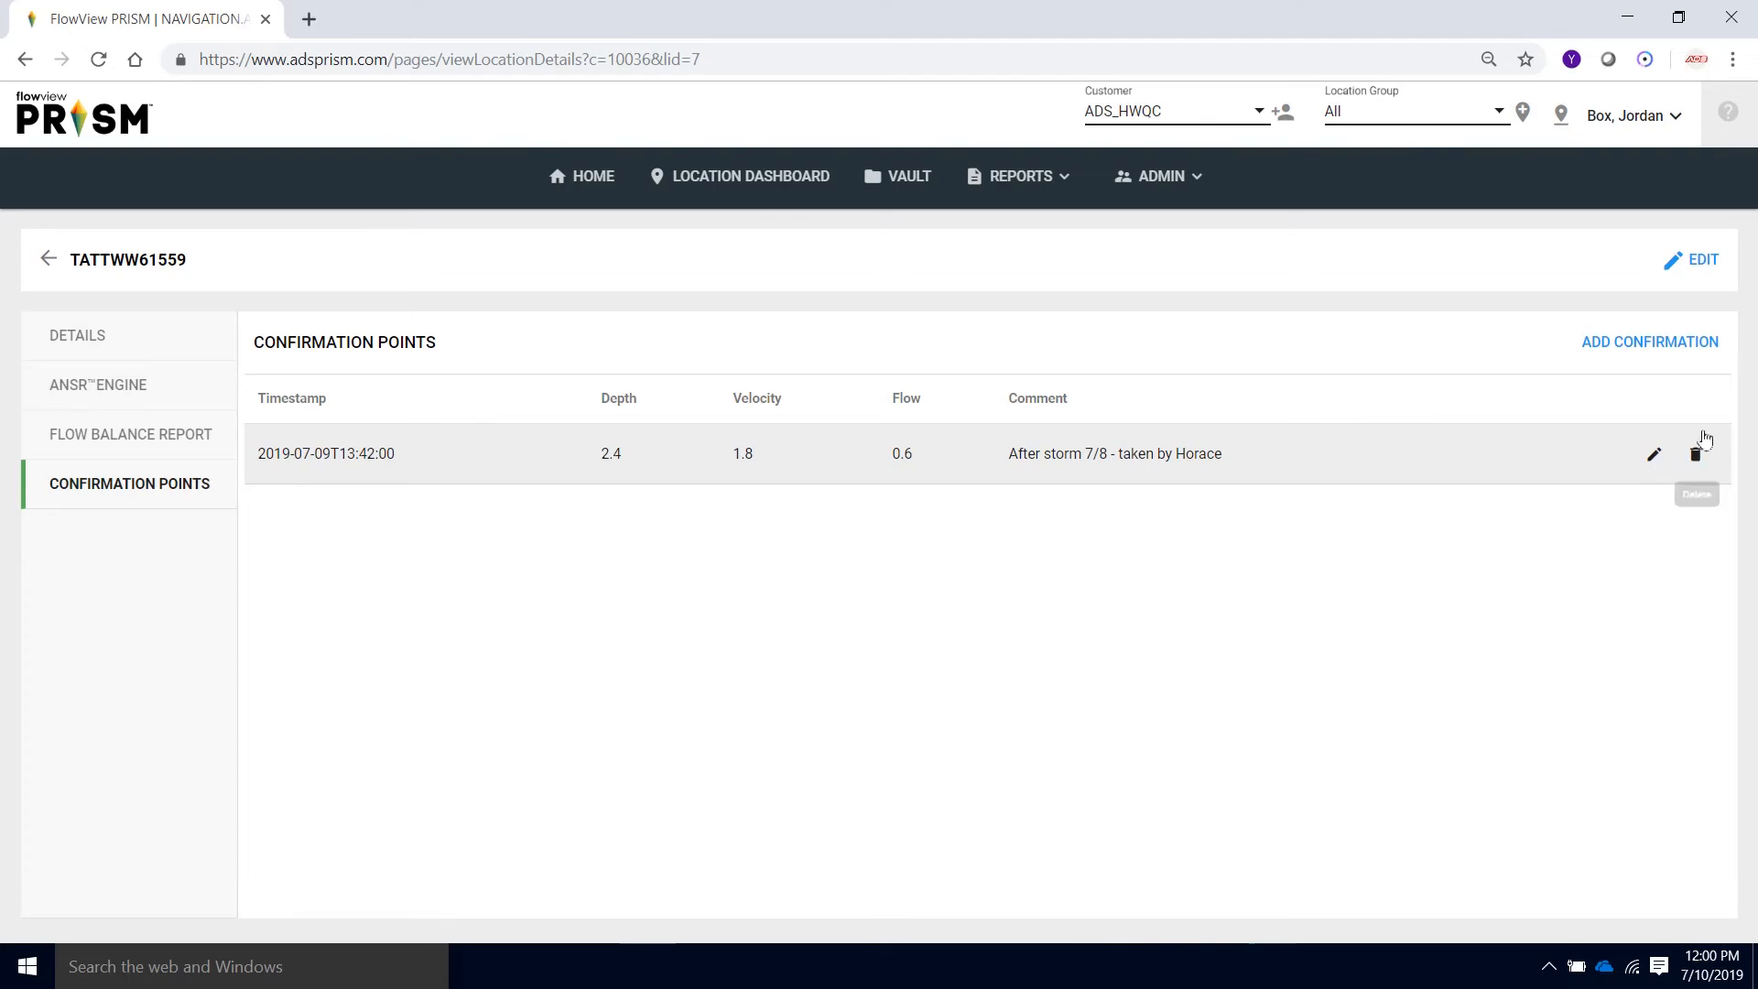
{"action": "left_click", "coordinate": [1668, 348]}
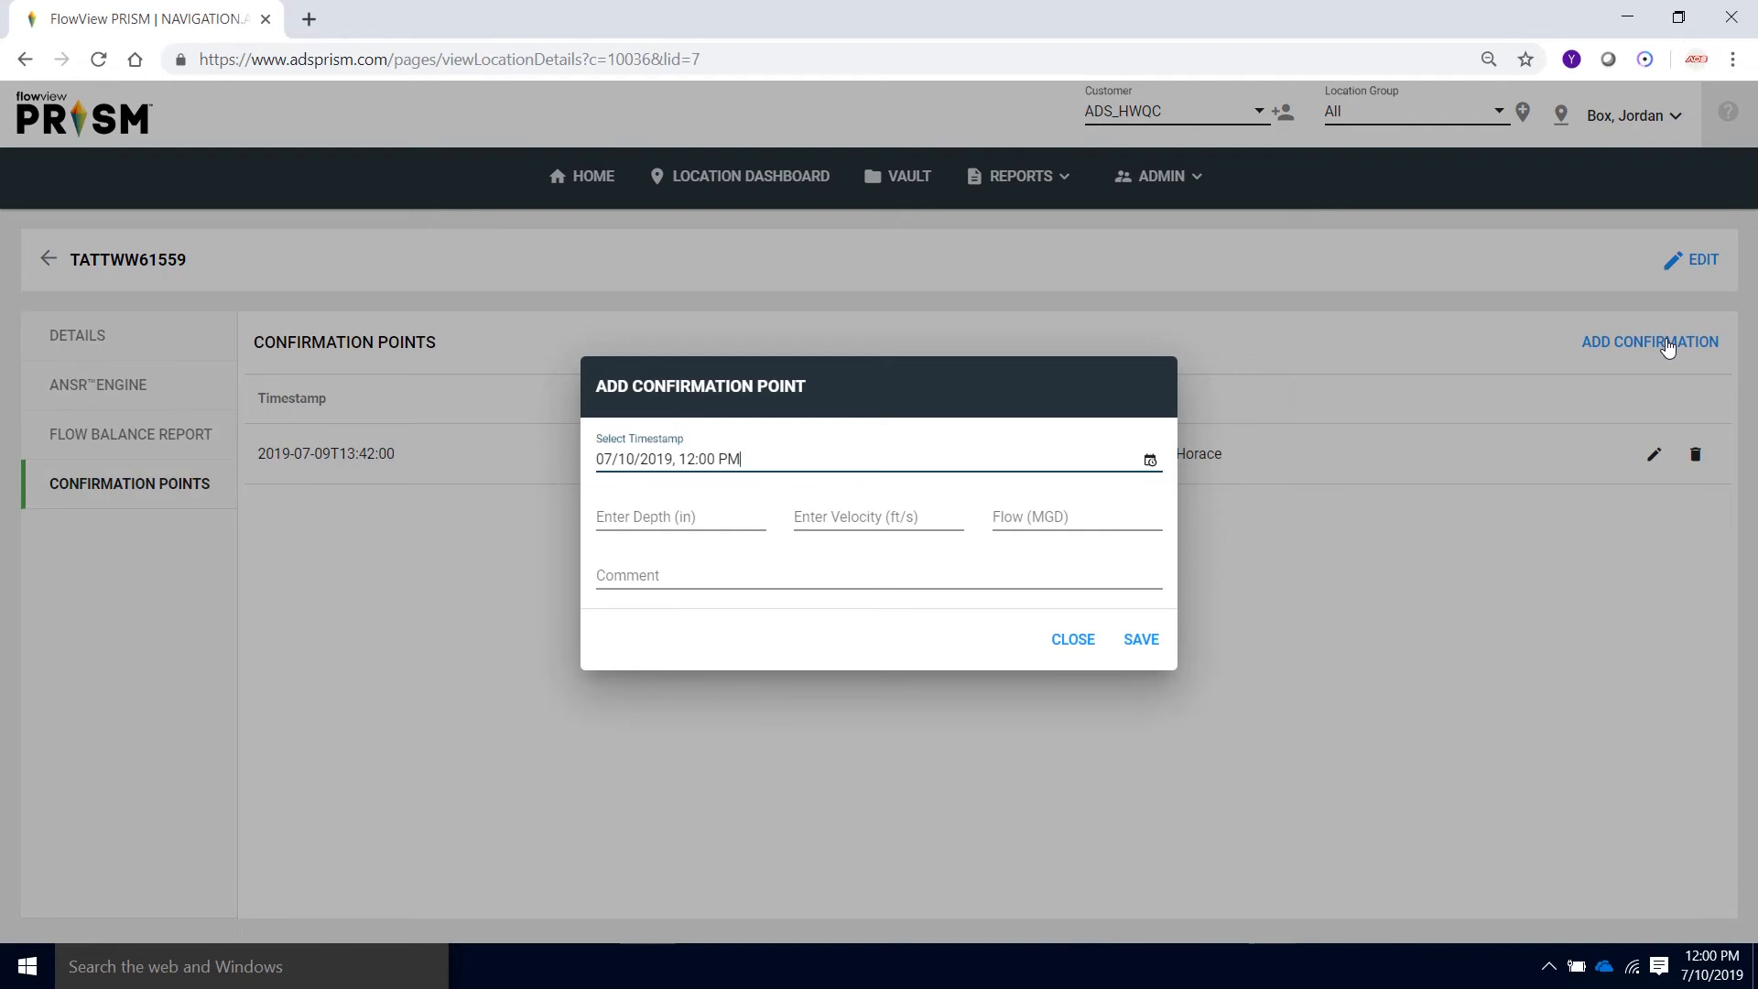
{"action": "left_click", "coordinate": [1150, 462]}
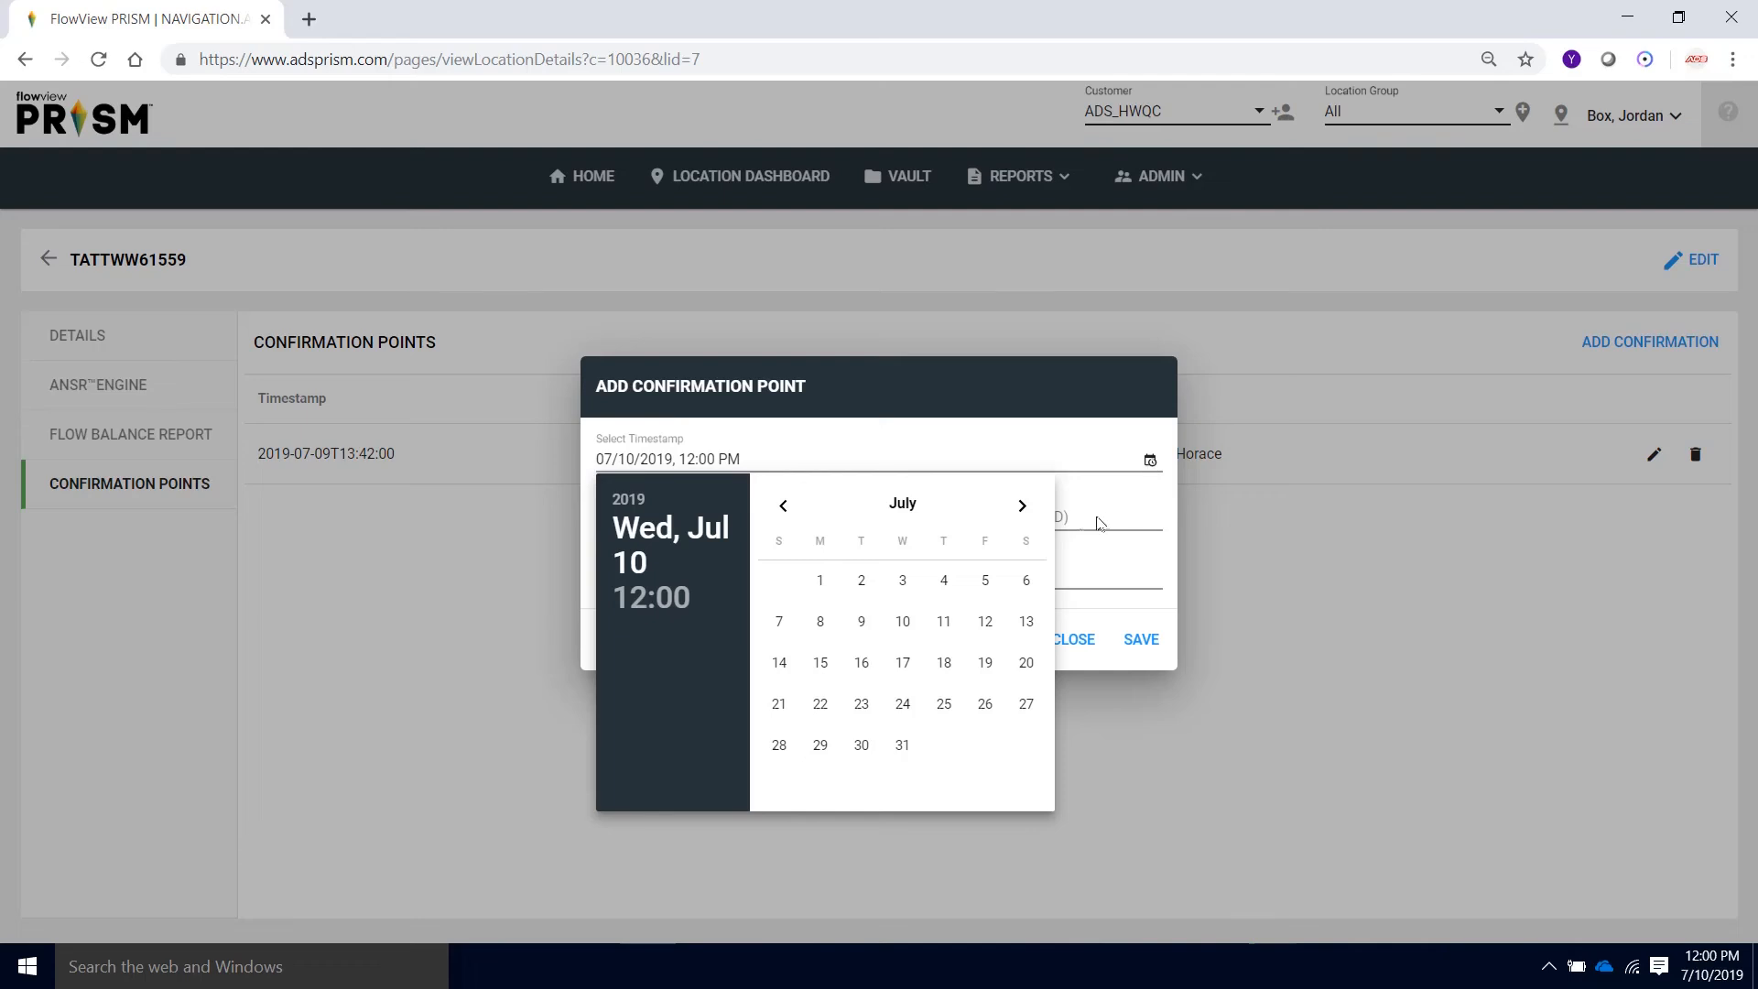
{"action": "left_click", "coordinate": [903, 622]}
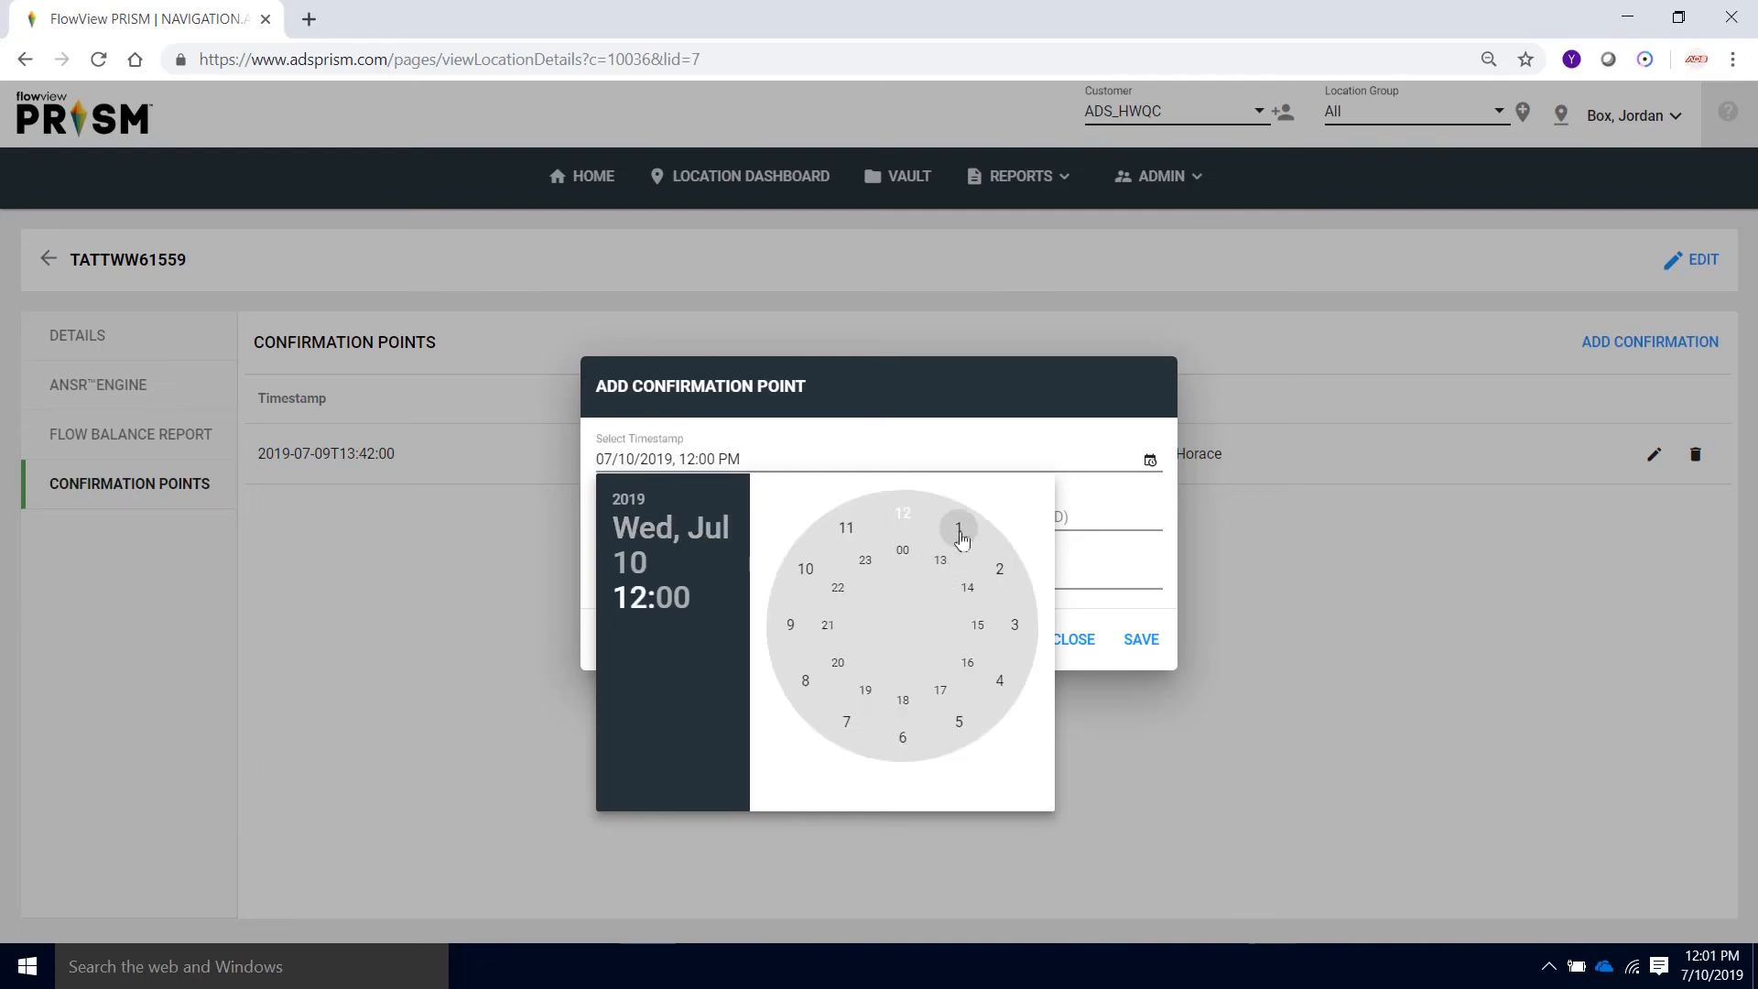
{"action": "left_click", "coordinate": [903, 751]}
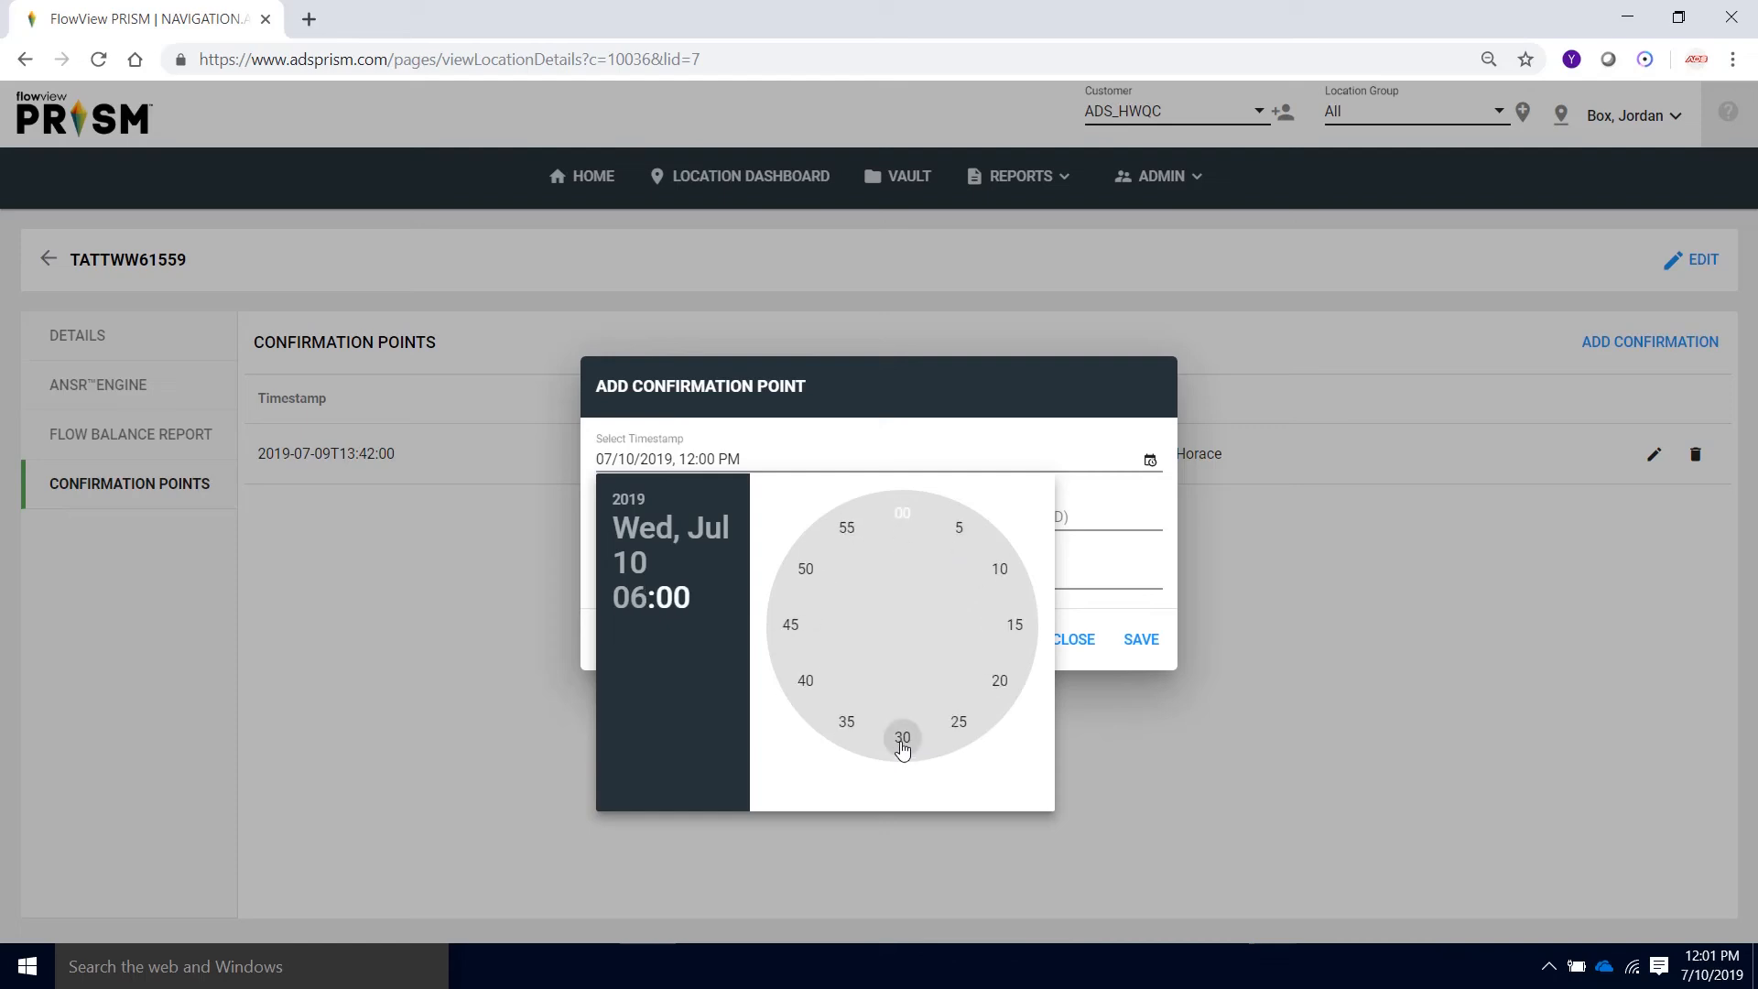
{"action": "left_click", "coordinate": [807, 678]}
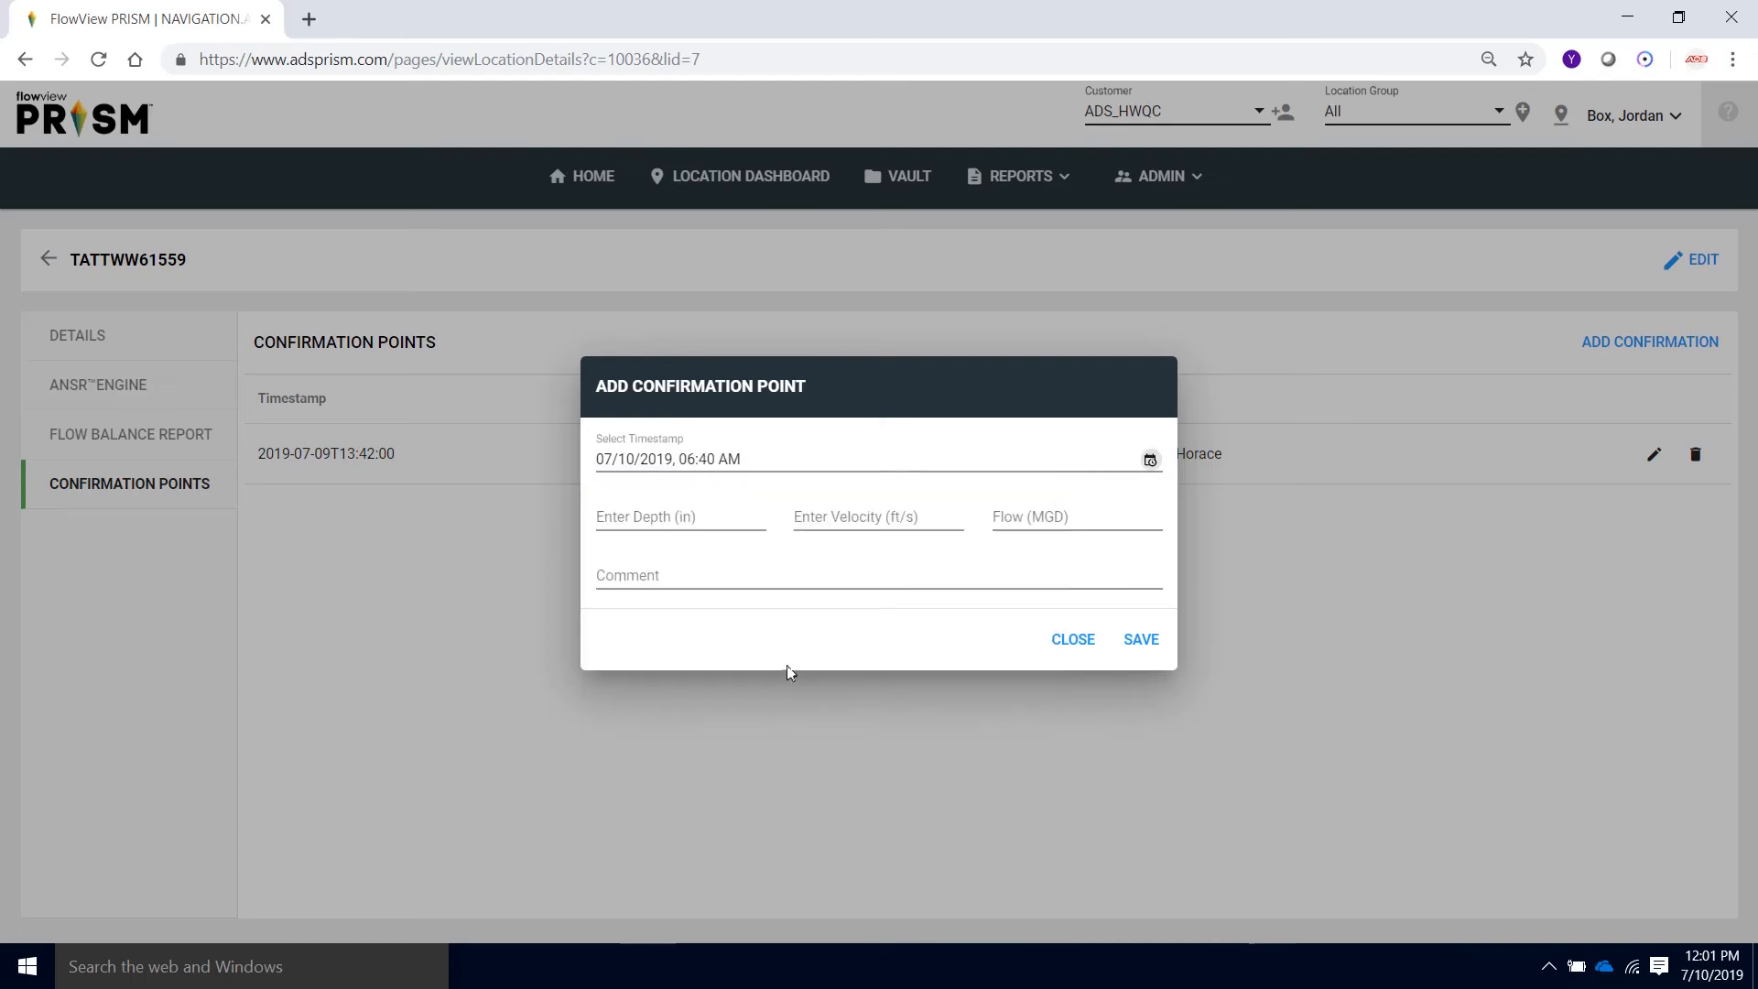
{"action": "left_click", "coordinate": [711, 459]}
{"action": "key", "text": "BackSpace"}
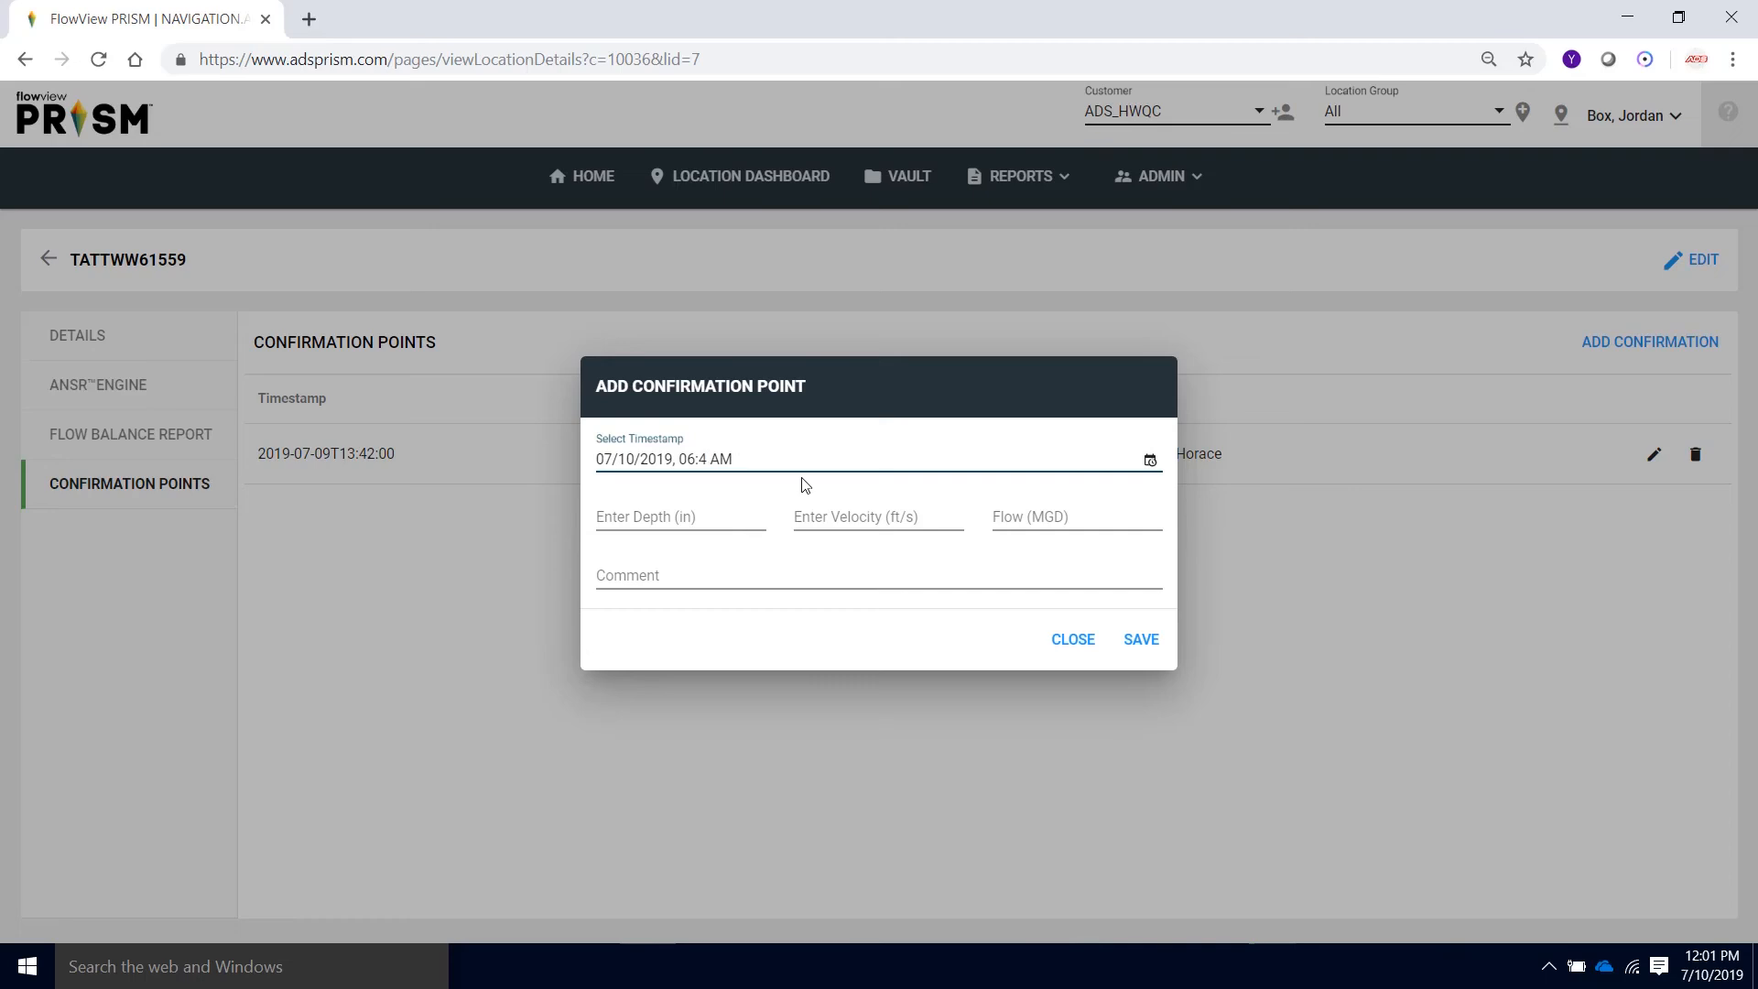
{"action": "type", "text": "3"}
- Enter a depth of 2.1 in, a velocity of 1.2 ft/s and the comment "Demonstration", and save the confirmation point
{"action": "left_click", "coordinate": [695, 518]}
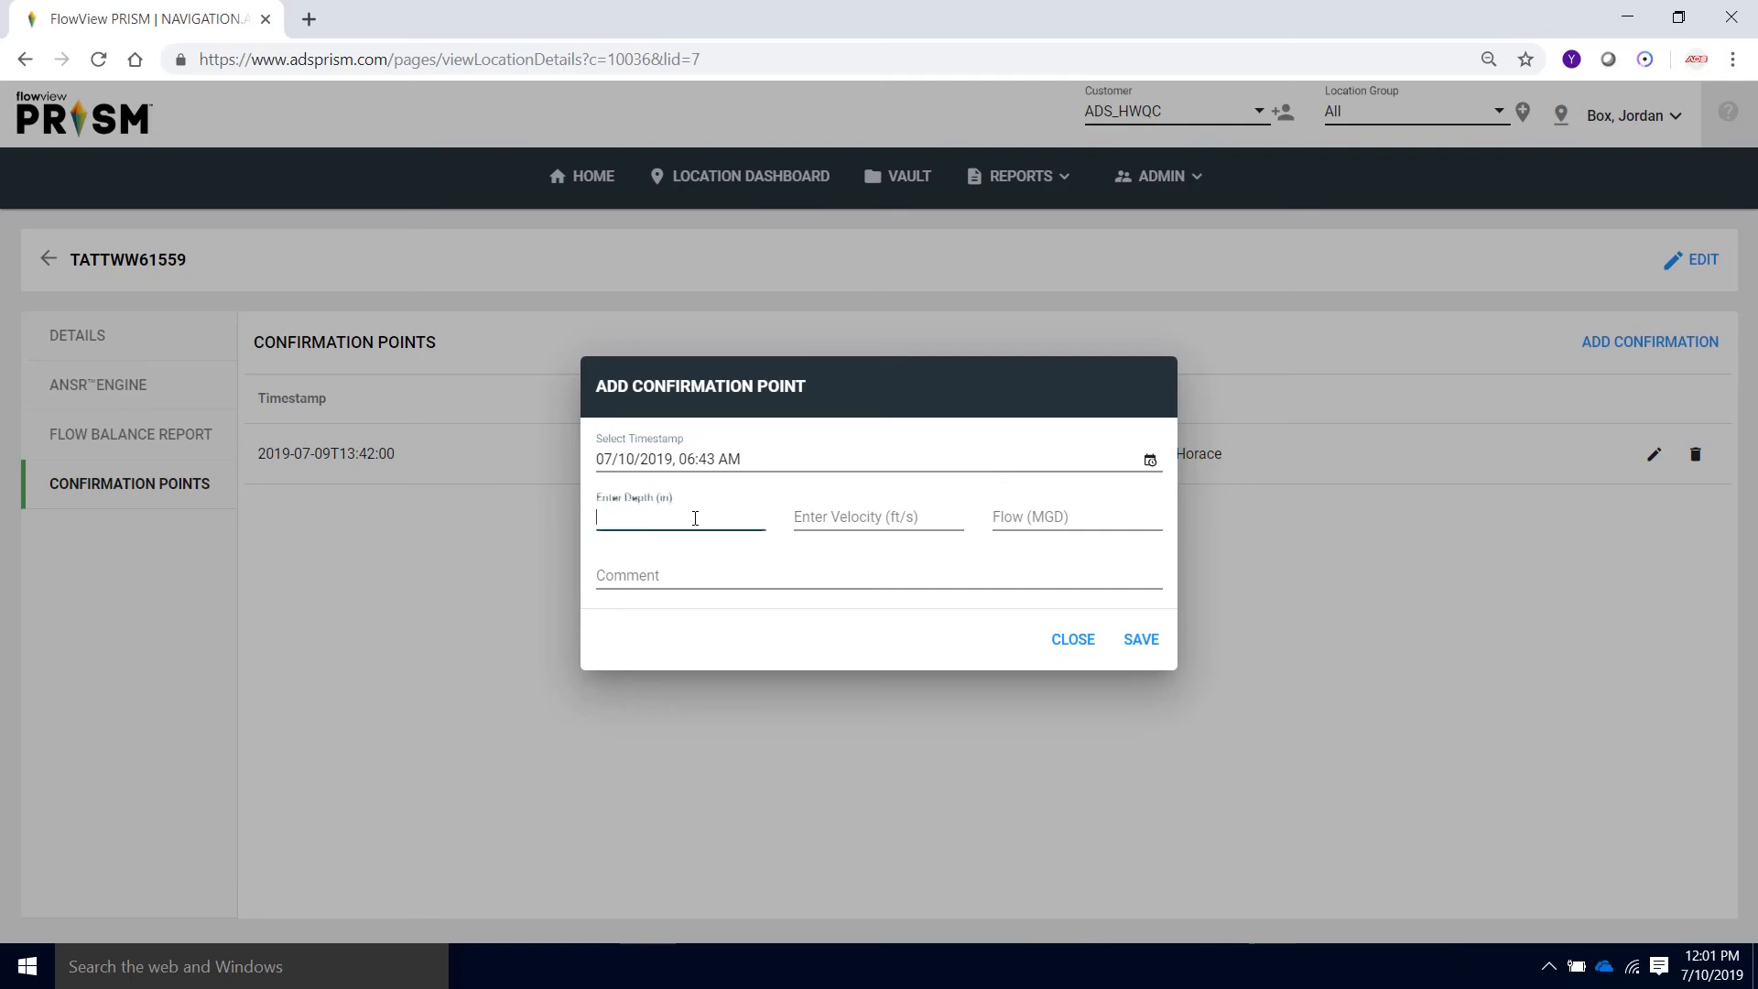
{"action": "type", "text": "2.1"}
{"action": "left_click", "coordinate": [856, 519]}
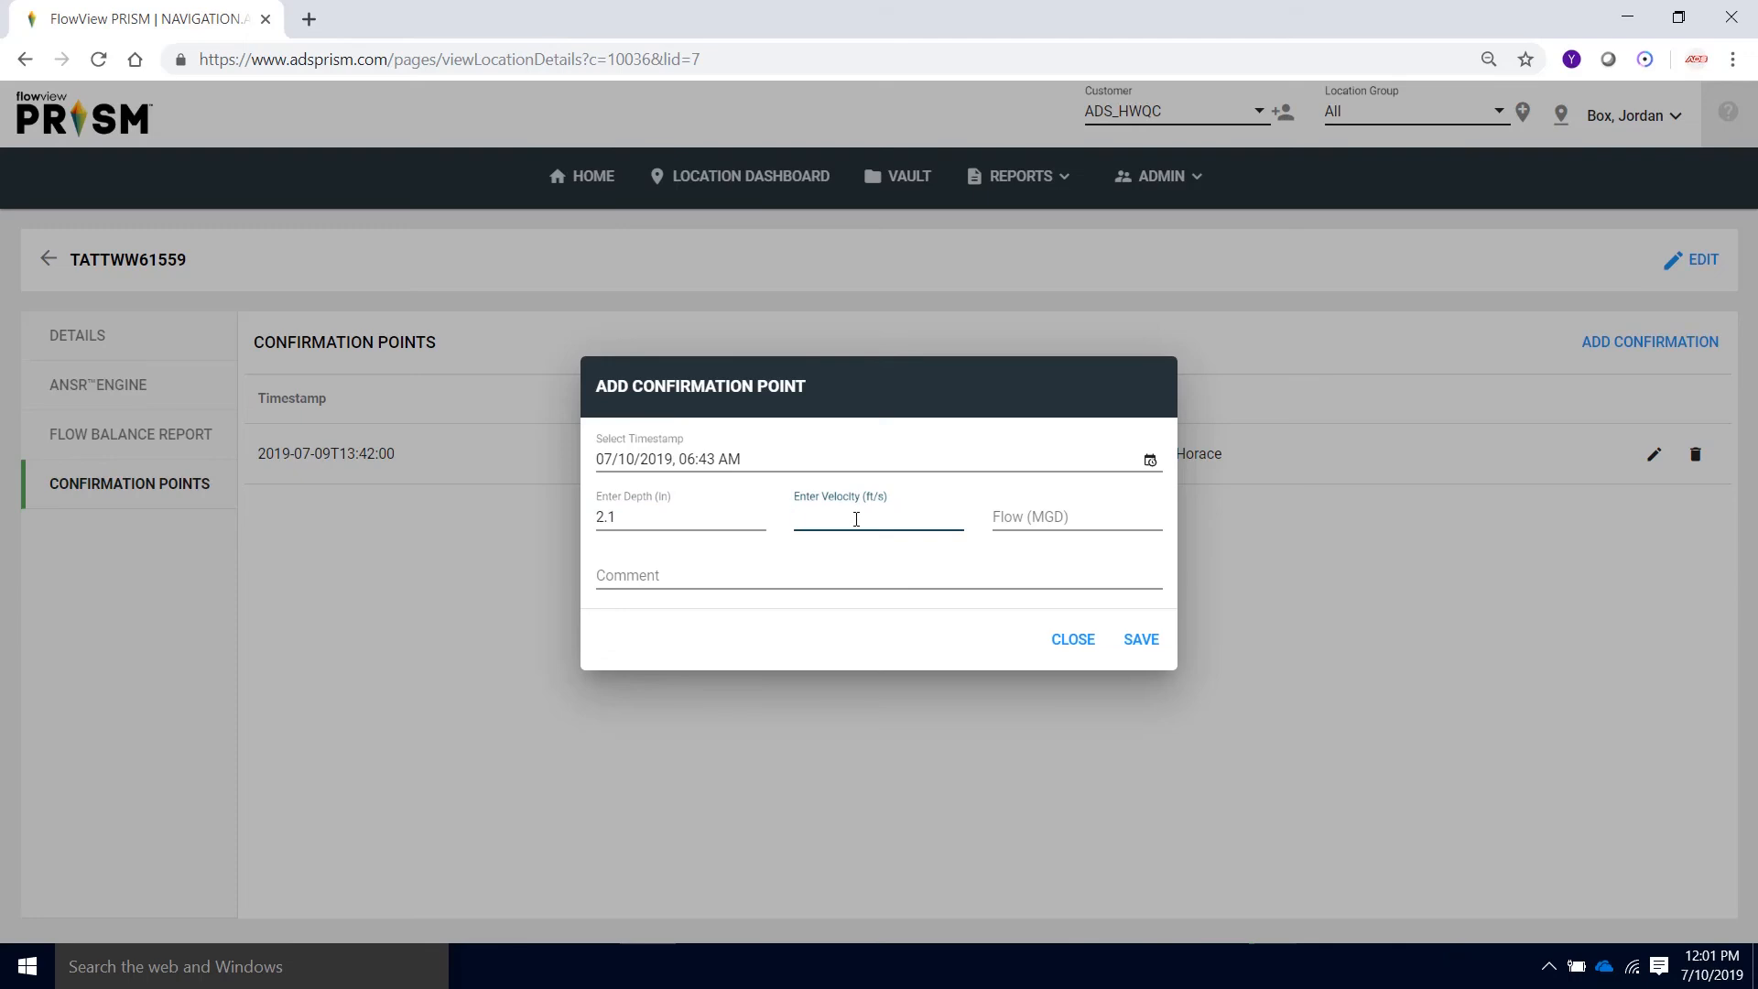
{"action": "type", "text": "1.2"}
{"action": "left_click", "coordinate": [791, 572]}
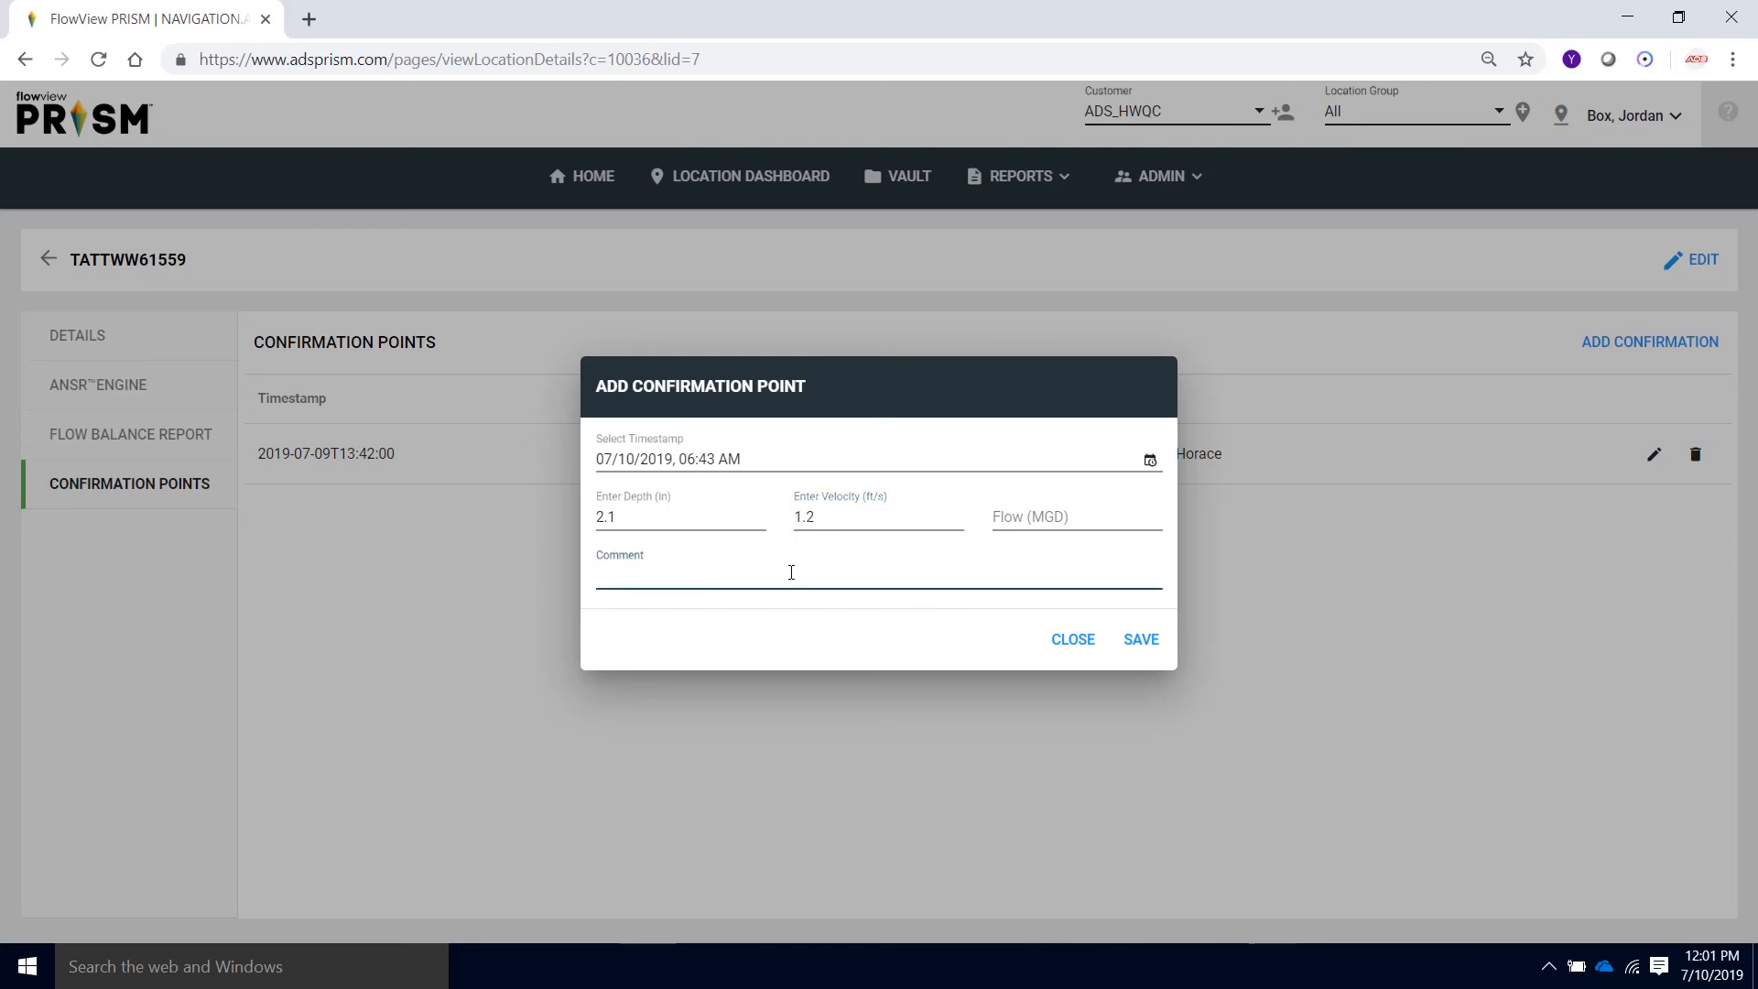
{"action": "type", "text": "Demonstration"}
{"action": "left_click", "coordinate": [1142, 639]}
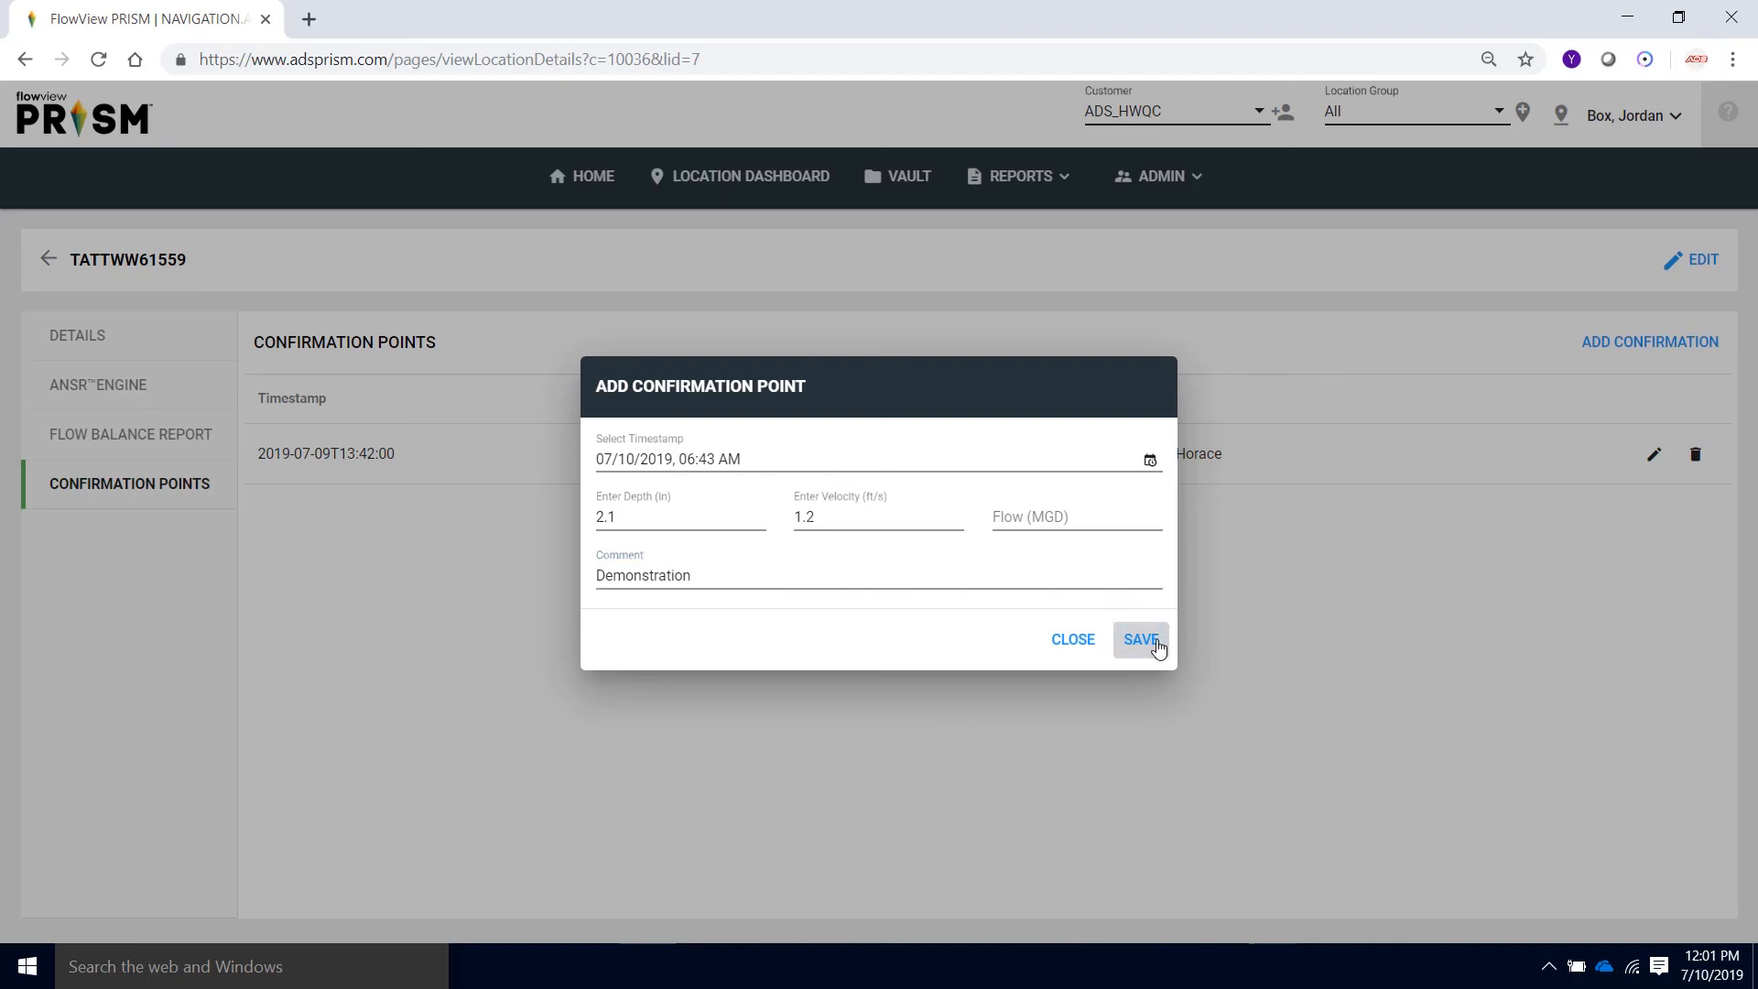